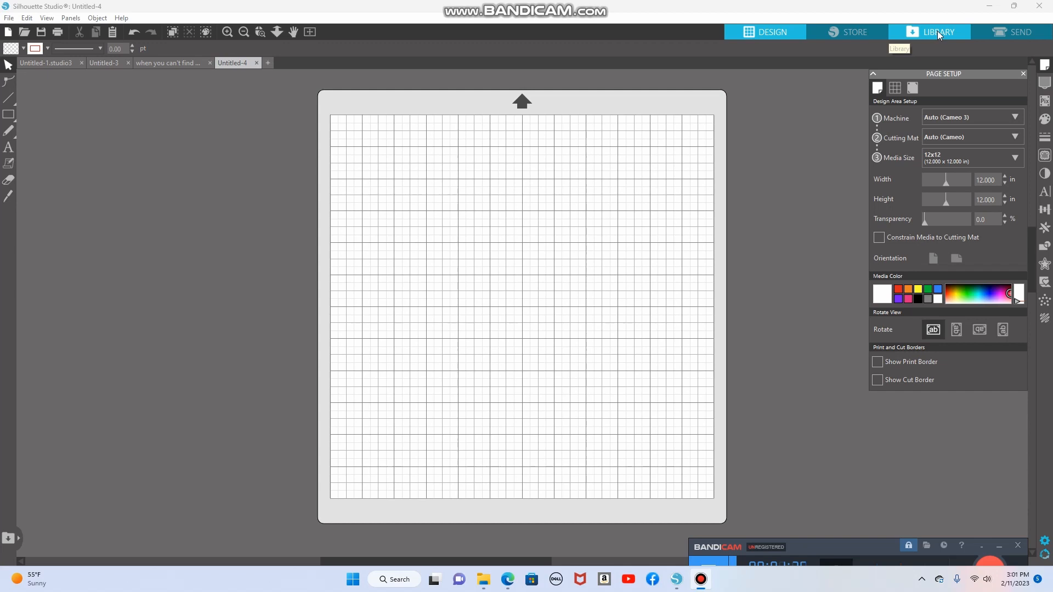
Add the A2 Lori Whitlock card design with the notched edge from the library and place it on the mat.
{"action": "left_click", "coordinate": [936, 31]}
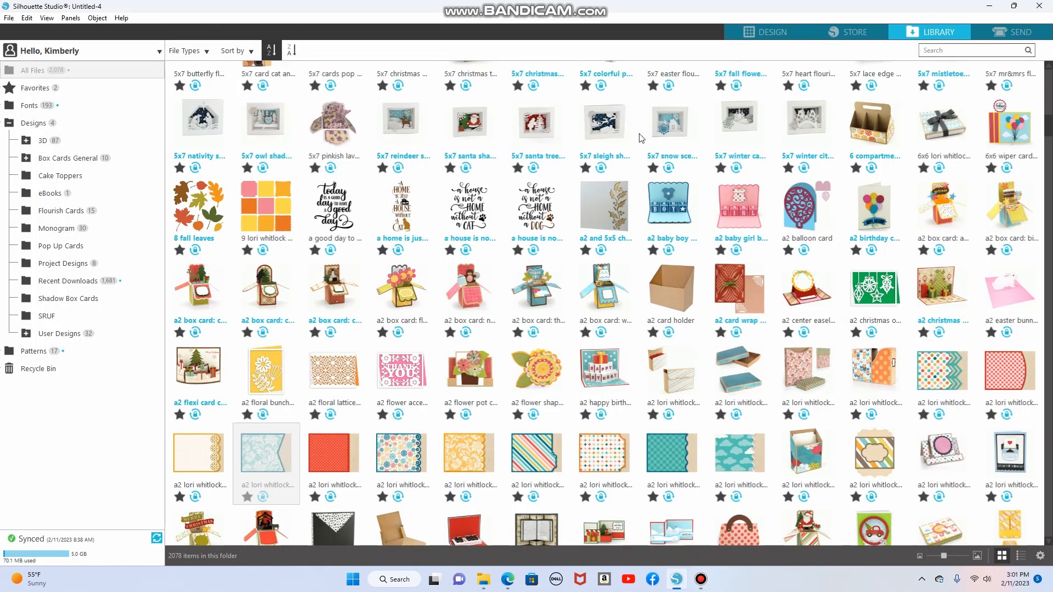
{"action": "double_click", "coordinate": [254, 452]}
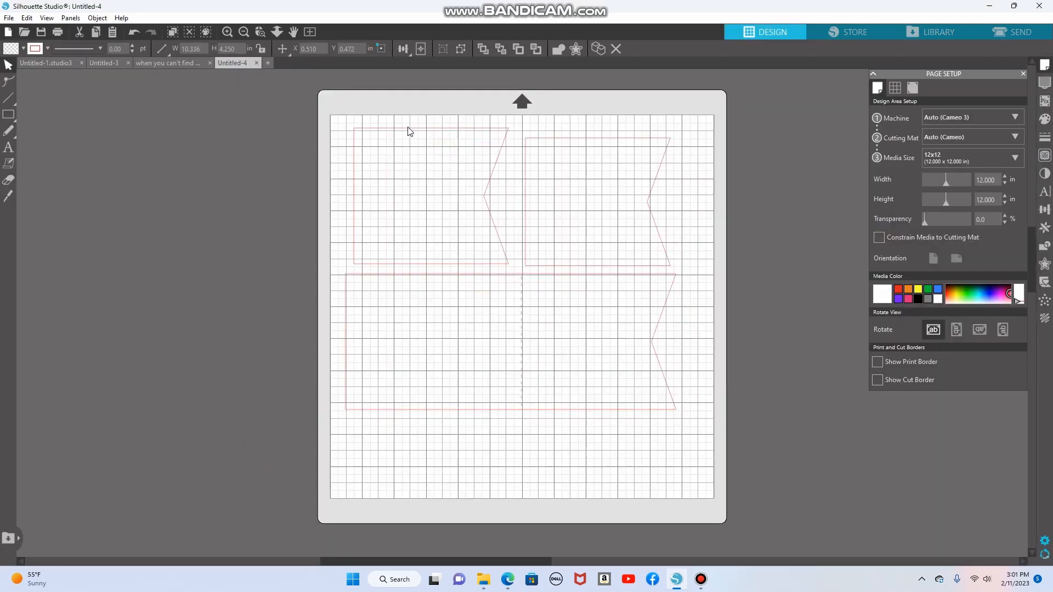
{"action": "left_click", "coordinate": [407, 127]}
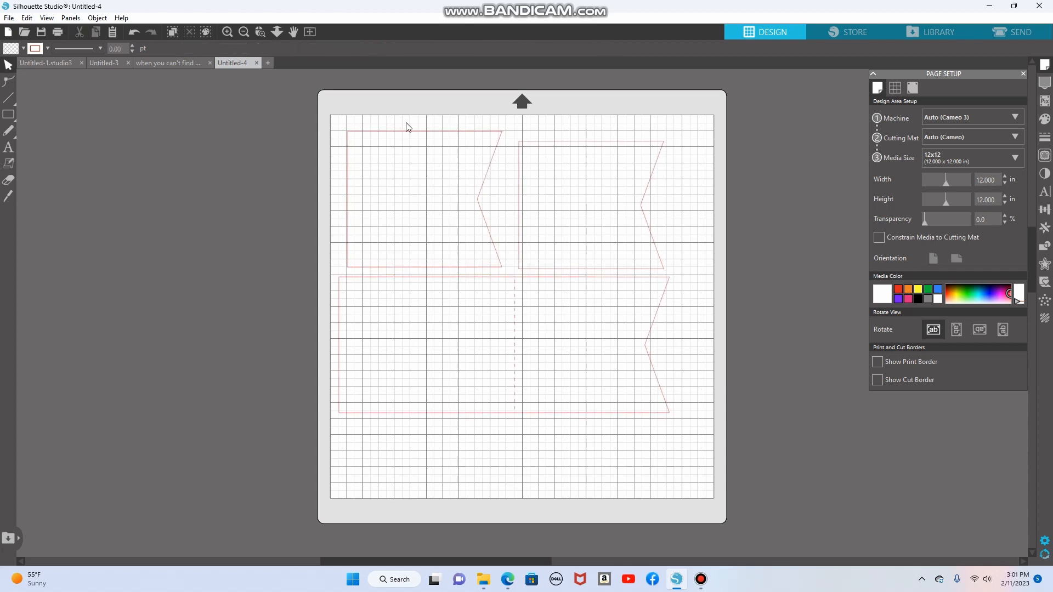
Ungroup the card design and move its two smaller notched panels off the mat.
{"action": "left_click", "coordinate": [496, 156]}
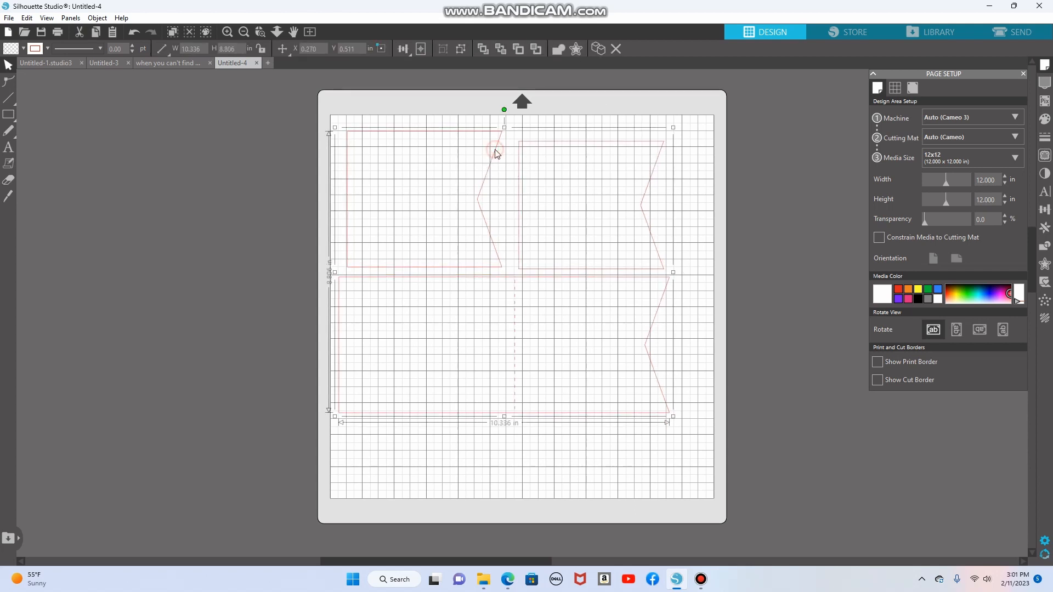
{"action": "left_click", "coordinate": [462, 52]}
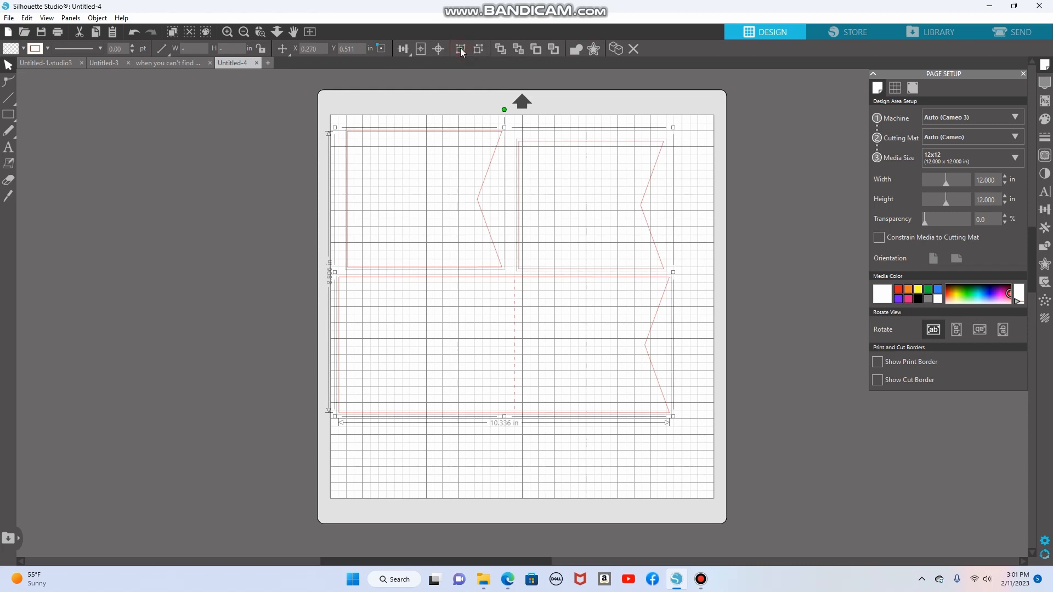
{"action": "left_click", "coordinate": [372, 98]}
{"action": "left_click_drag", "start_coordinate": [371, 130], "coordinate": [170, 100]}
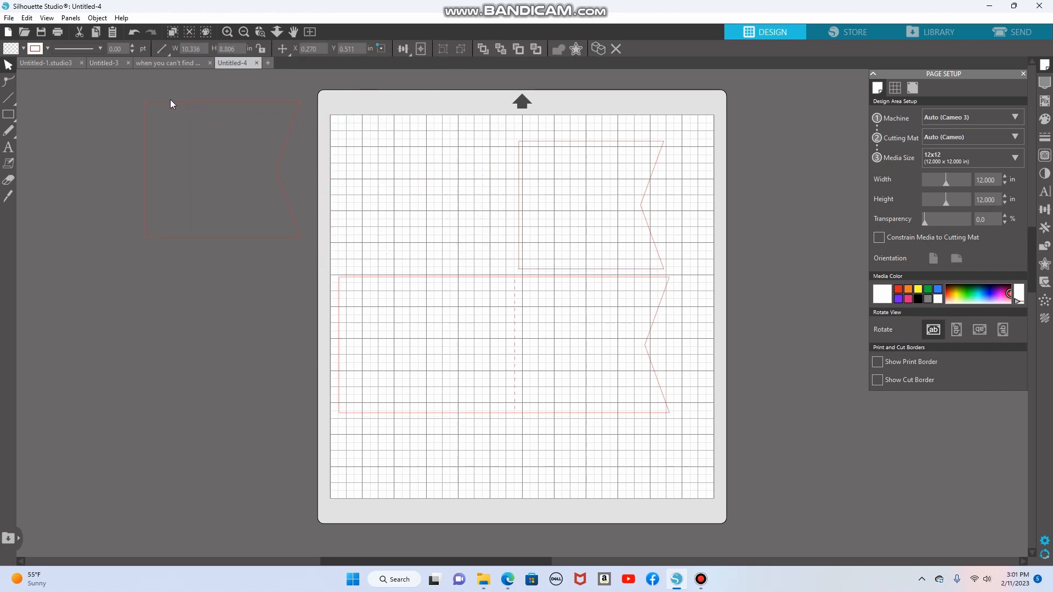
{"action": "left_click_drag", "start_coordinate": [566, 143], "coordinate": [189, 246]}
{"action": "left_click", "coordinate": [189, 246]}
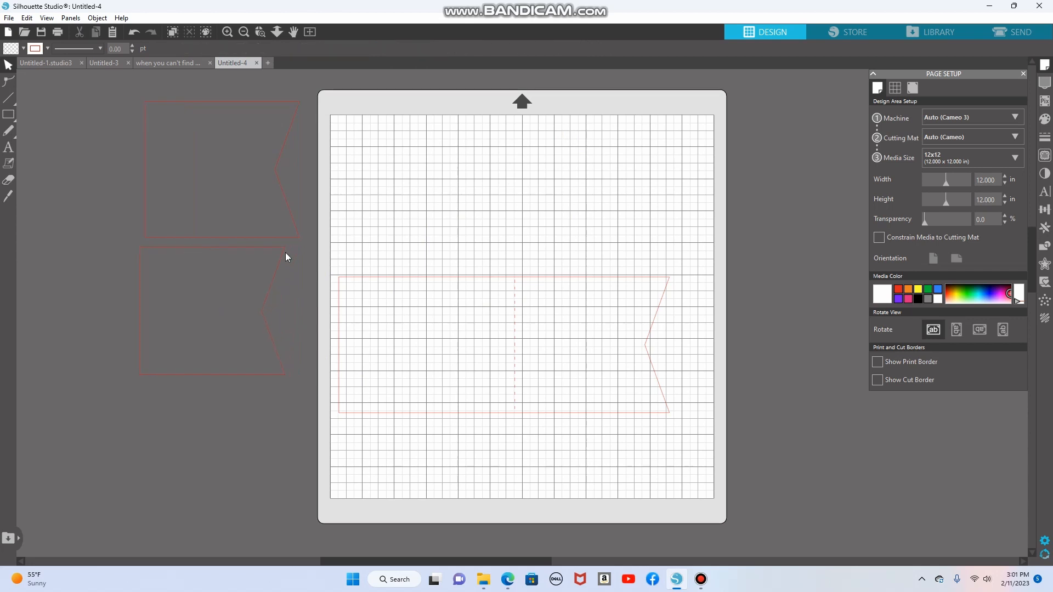
Move the large card base with the dashed fold line up near the top edge of the mat.
{"action": "left_click_drag", "start_coordinate": [521, 278], "coordinate": [528, 135]}
{"action": "left_click", "coordinate": [529, 136]}
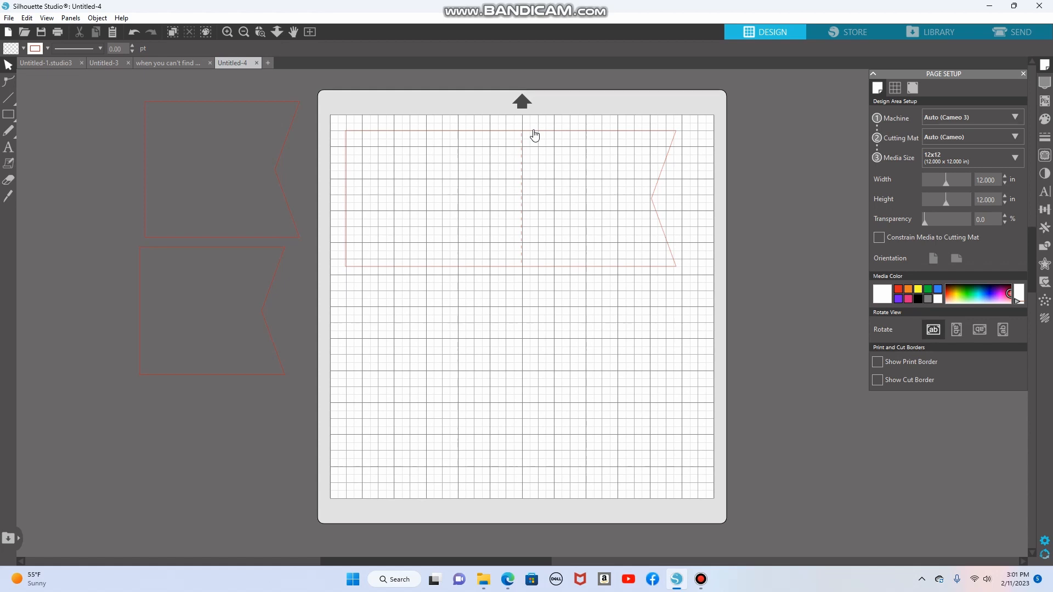
{"action": "mouse_move", "coordinate": [537, 137]}
{"action": "left_mouse_down"}
{"action": "mouse_move", "coordinate": [549, 289]}
{"action": "mouse_move", "coordinate": [538, 280]}
{"action": "mouse_move", "coordinate": [537, 131]}
{"action": "left_mouse_up"}
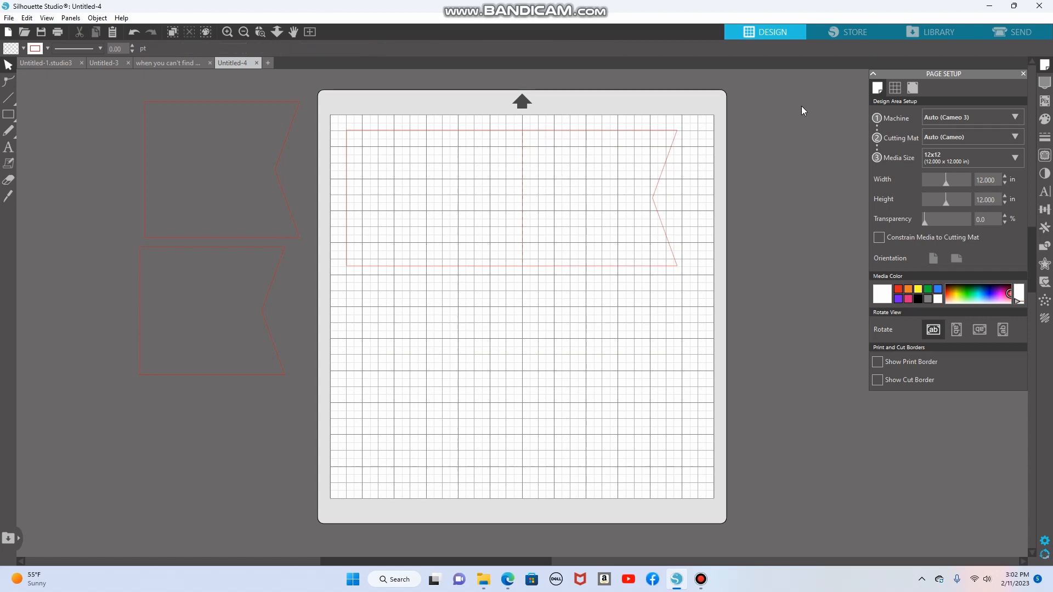
Examine the card base's cut settings, including the material list and the cut options with the base selected.
{"action": "left_click", "coordinate": [1028, 34]}
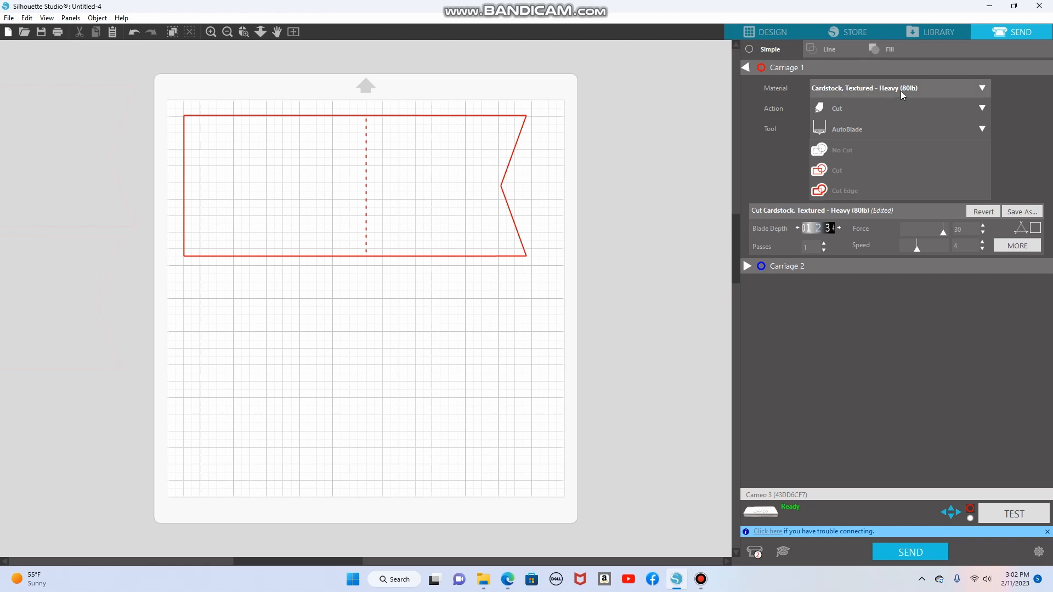
{"action": "left_click", "coordinate": [982, 87]}
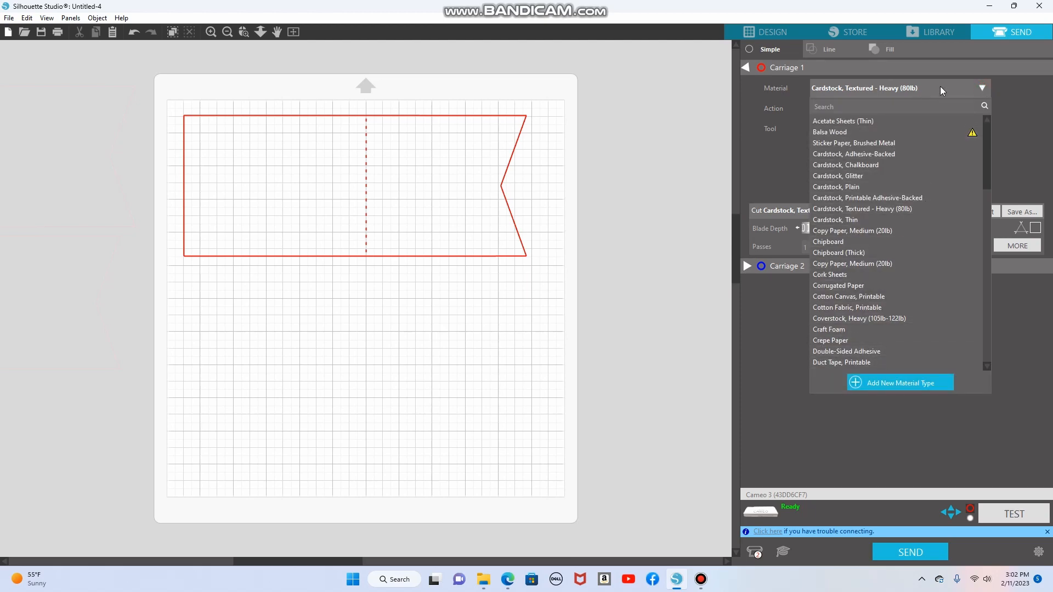
{"action": "left_click", "coordinate": [906, 86]}
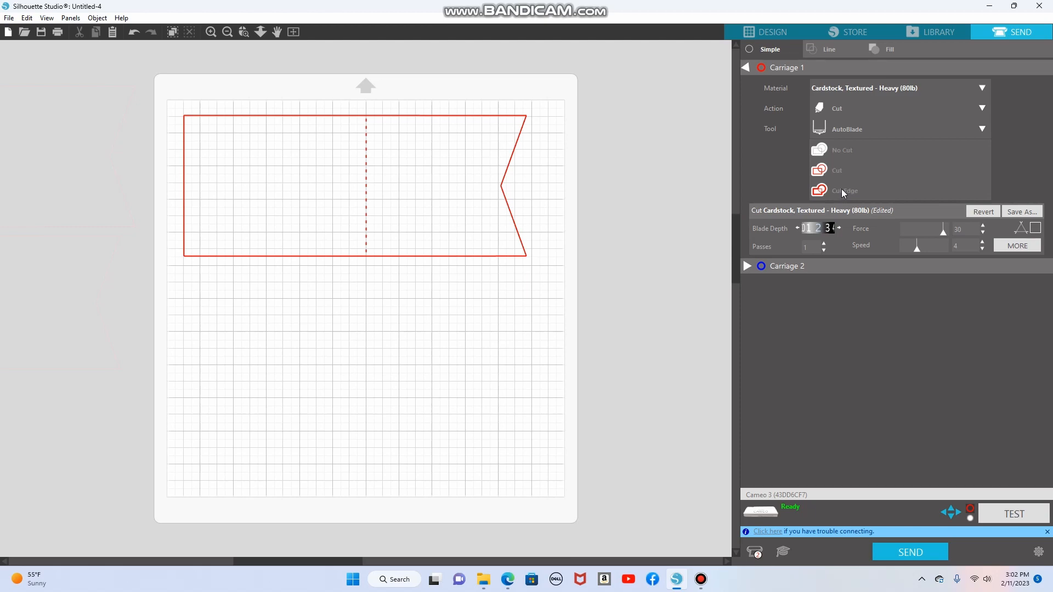
{"action": "left_click", "coordinate": [777, 30]}
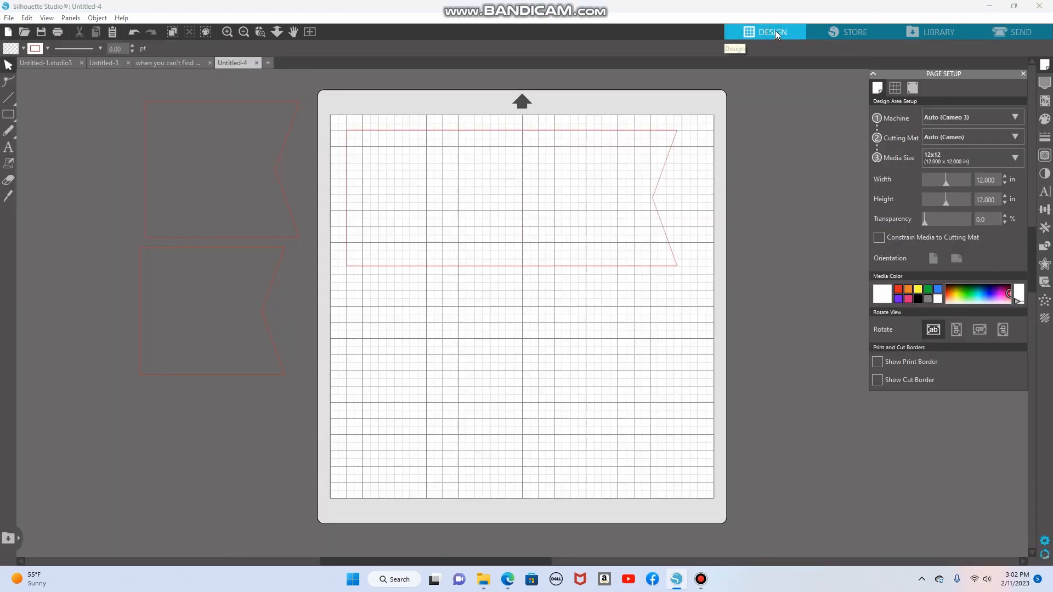
{"action": "left_click", "coordinate": [676, 134]}
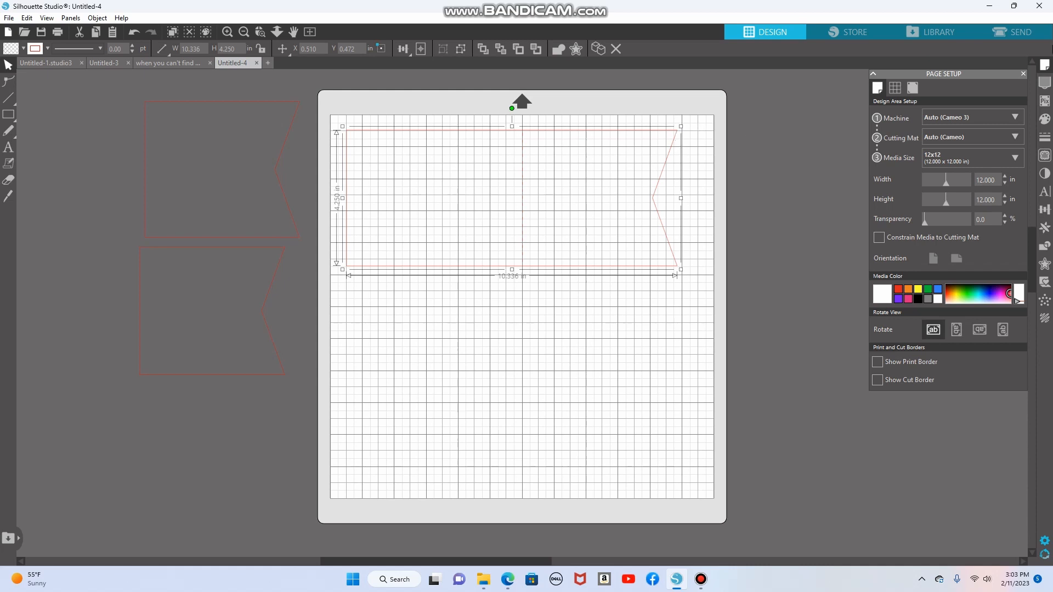
{"action": "left_click", "coordinate": [1019, 28]}
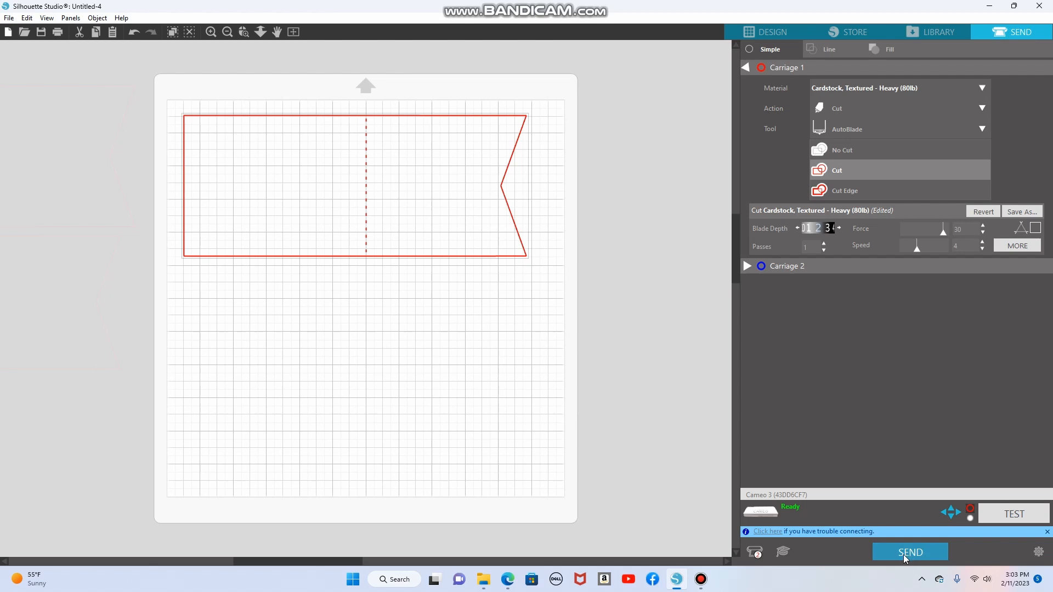
{"action": "left_click", "coordinate": [701, 580]}
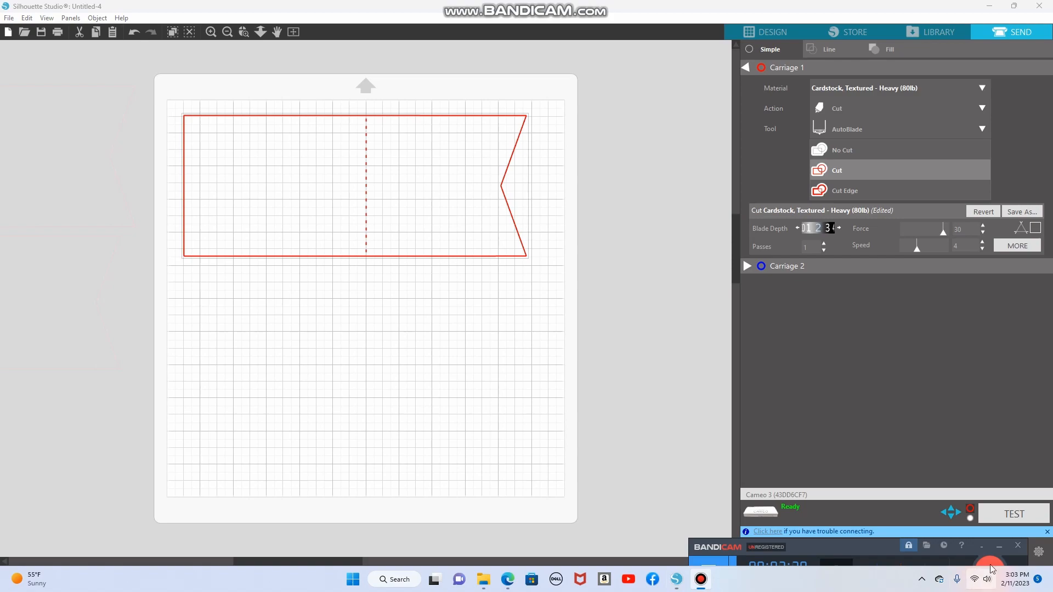
{"action": "left_click", "coordinate": [988, 560]}
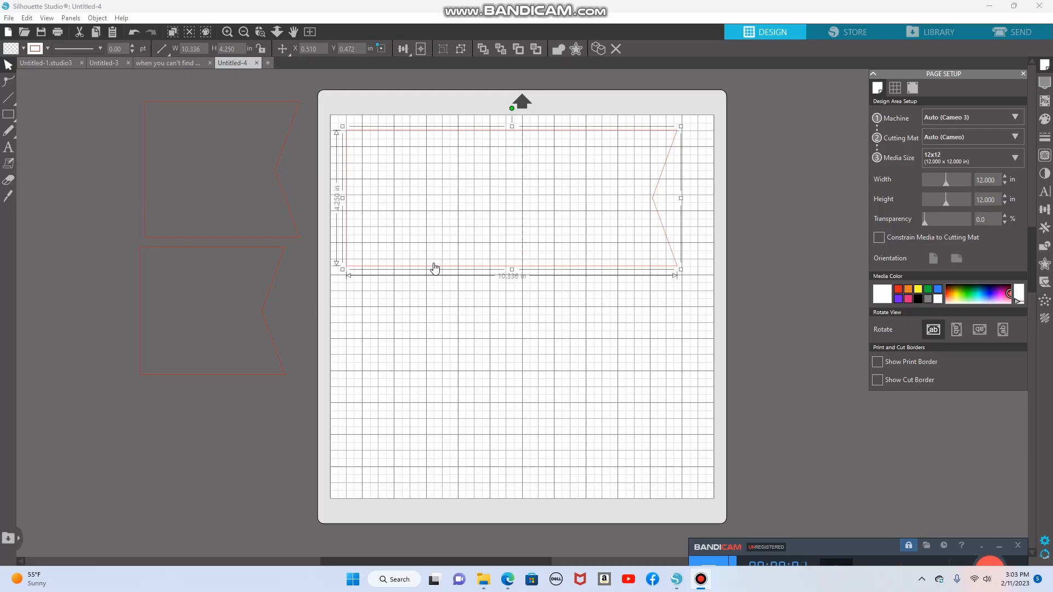
Replace the card base on the mat with the two notched panels, the larger at the upper left and the smaller at the lower left.
{"action": "left_click_drag", "start_coordinate": [446, 268], "coordinate": [857, 228]}
{"action": "left_click_drag", "start_coordinate": [275, 171], "coordinate": [475, 197]}
{"action": "left_click", "coordinate": [288, 269]}
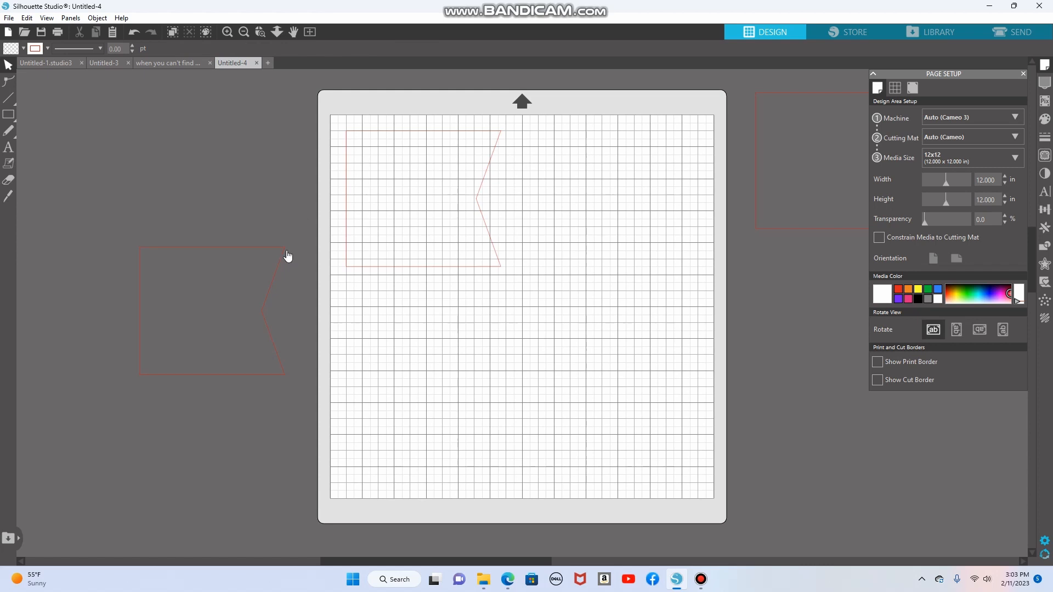
{"action": "left_click_drag", "start_coordinate": [285, 254], "coordinate": [489, 360]}
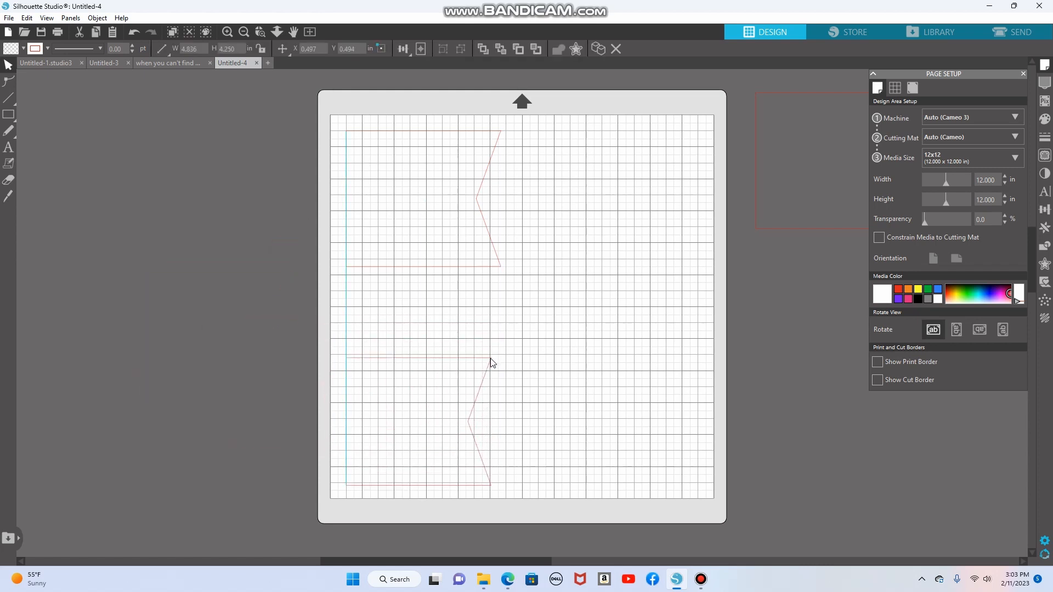
{"action": "left_click", "coordinate": [491, 358]}
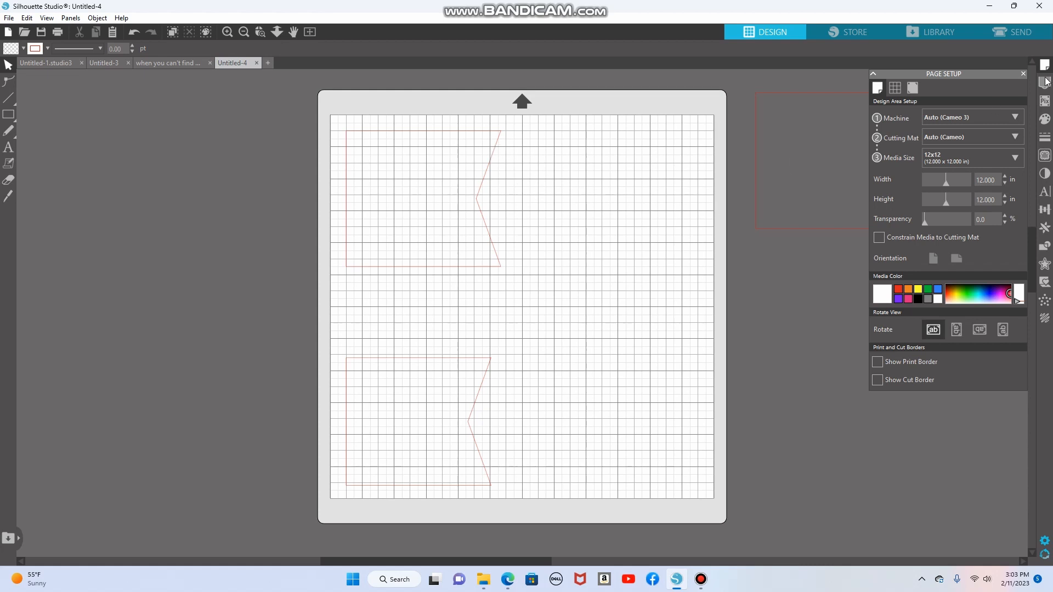
Check the cut preview and material settings for the two notched panels.
{"action": "left_click", "coordinate": [1026, 35]}
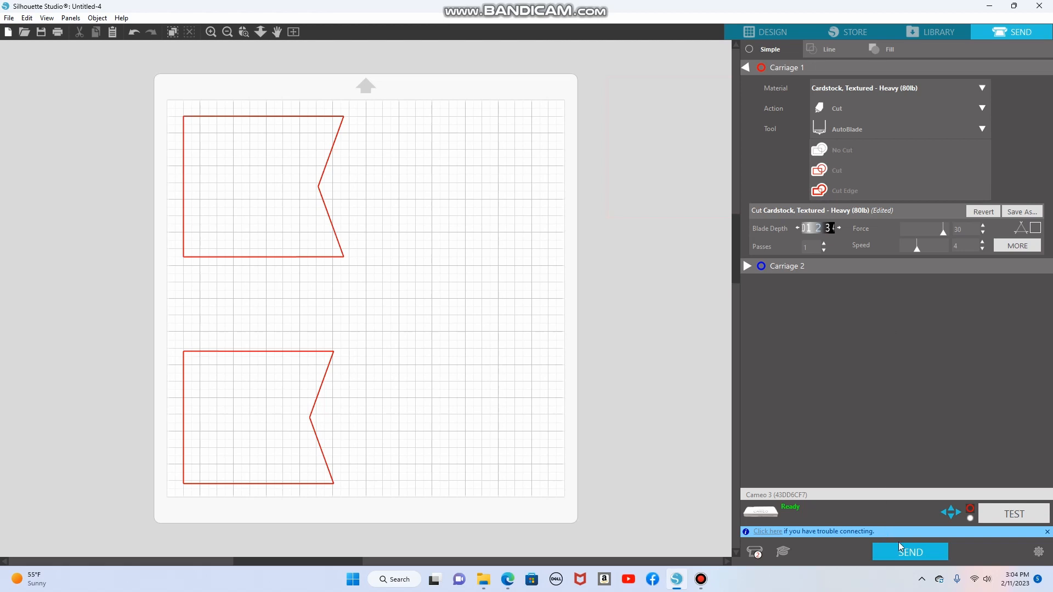
{"action": "left_click", "coordinate": [702, 584]}
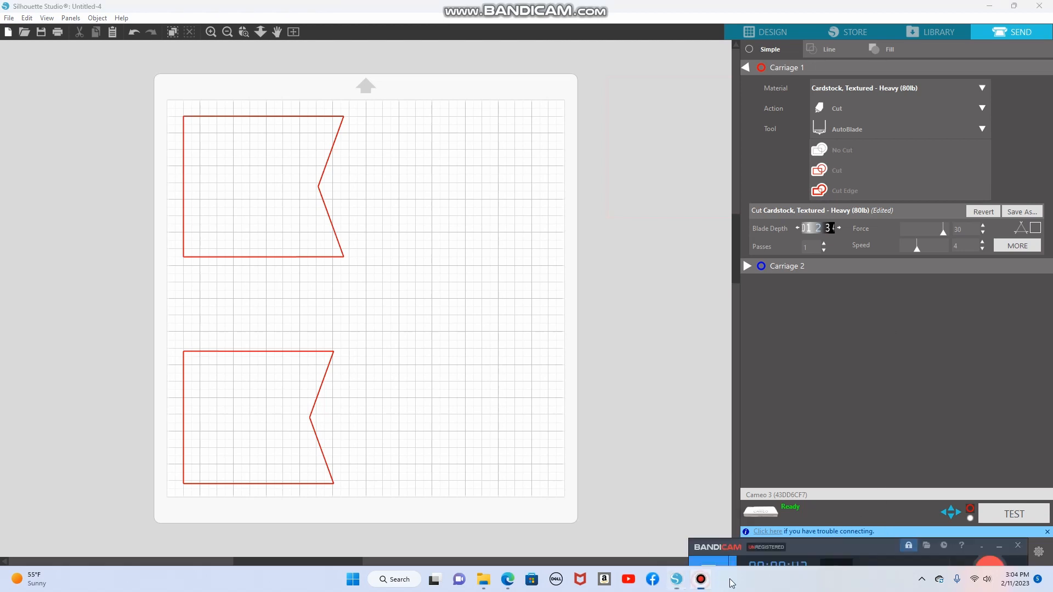
{"action": "left_click", "coordinate": [987, 565]}
Return to the design workspace and move both notched panels off the left side of the mat.
{"action": "left_click", "coordinate": [773, 32]}
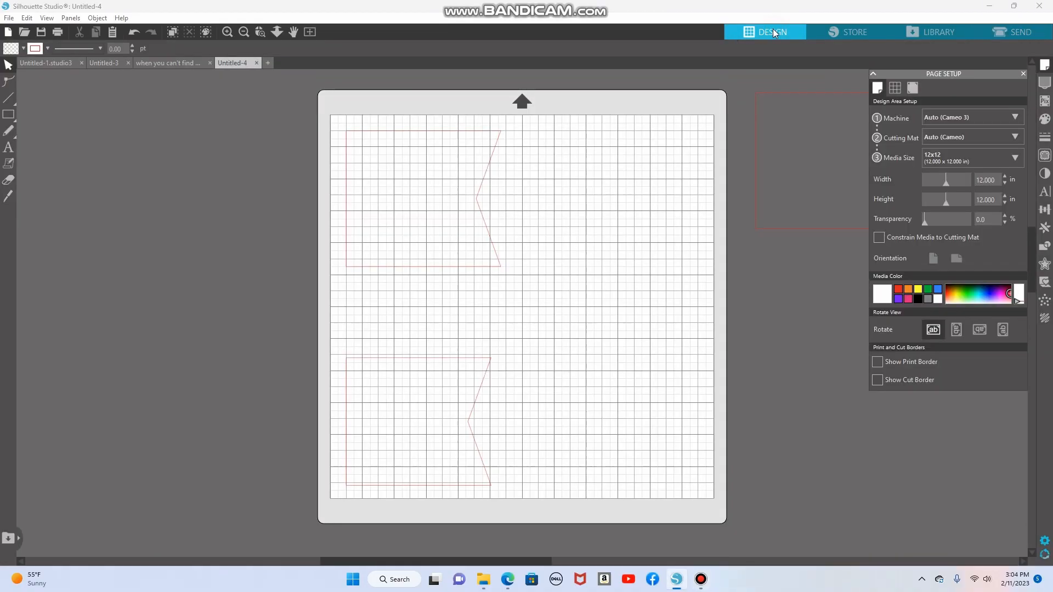
{"action": "left_click", "coordinate": [499, 136]}
{"action": "left_click_drag", "start_coordinate": [499, 137], "coordinate": [271, 107]}
{"action": "left_click", "coordinate": [399, 232]}
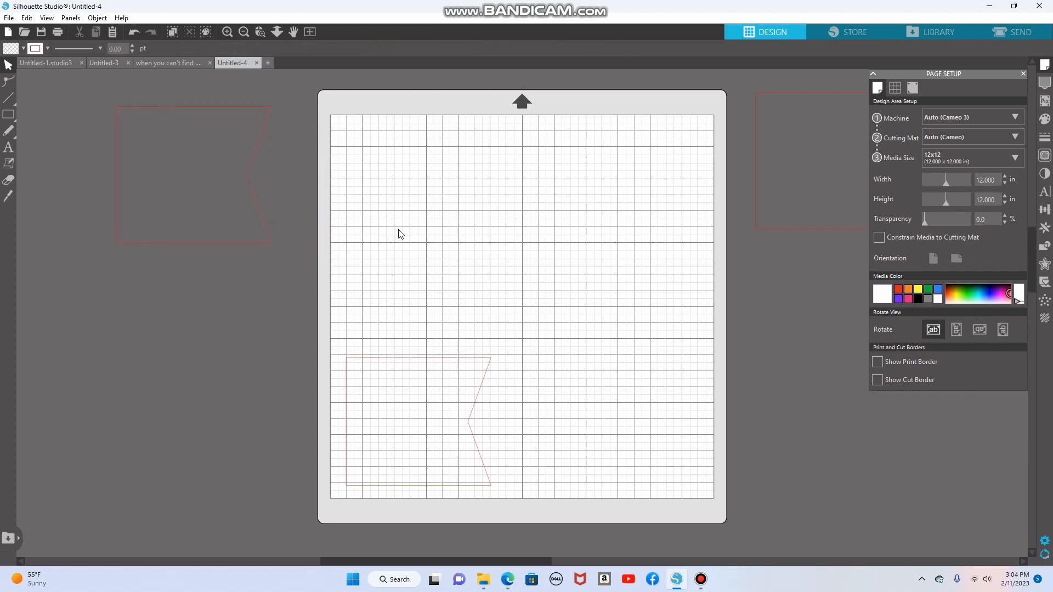
{"action": "left_click_drag", "start_coordinate": [489, 359], "coordinate": [253, 261]}
{"action": "left_click", "coordinate": [253, 263]}
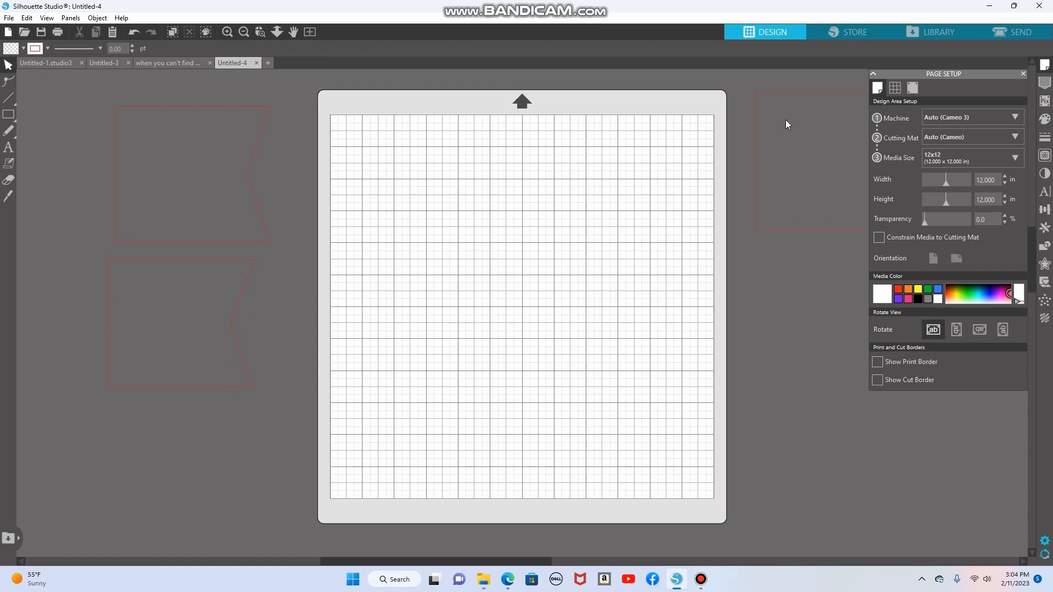
Search the library for "sunshine" and place the "When you can't find the Sunshine" design on the upper left of the mat.
{"action": "left_click", "coordinate": [946, 32]}
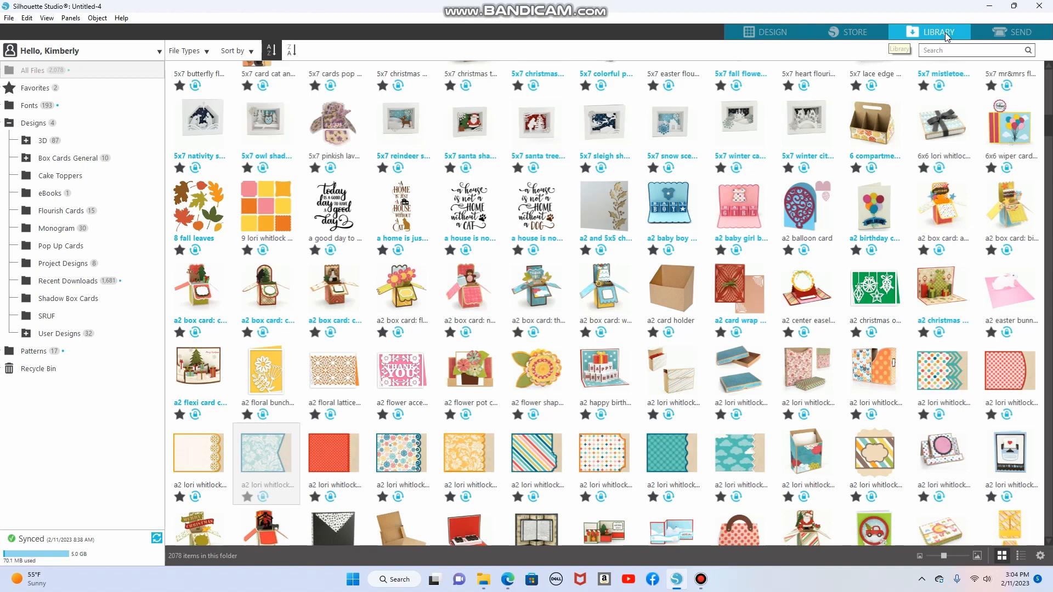
{"action": "left_click", "coordinate": [949, 50]}
{"action": "type", "text": "sunshi"}
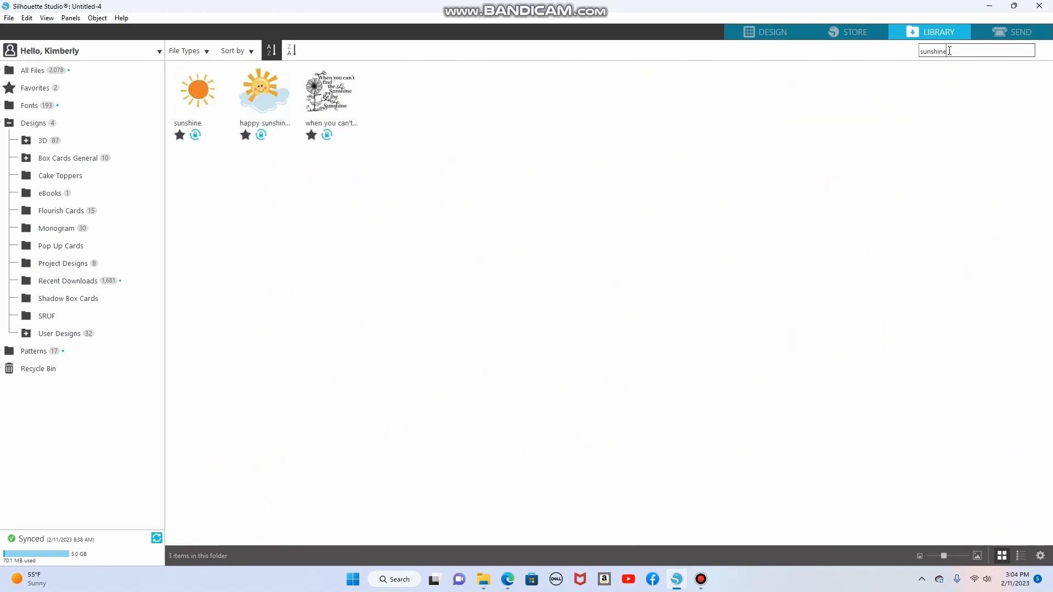
{"action": "type", "text": "ne"}
{"action": "double_click", "coordinate": [335, 107]}
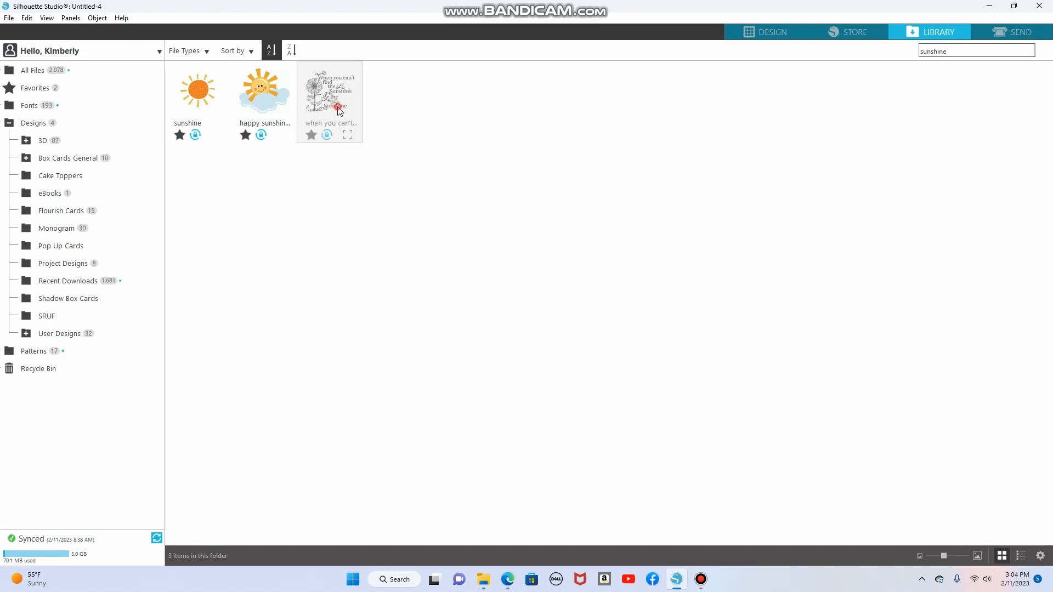
{"action": "left_click_drag", "start_coordinate": [439, 241], "coordinate": [431, 159]}
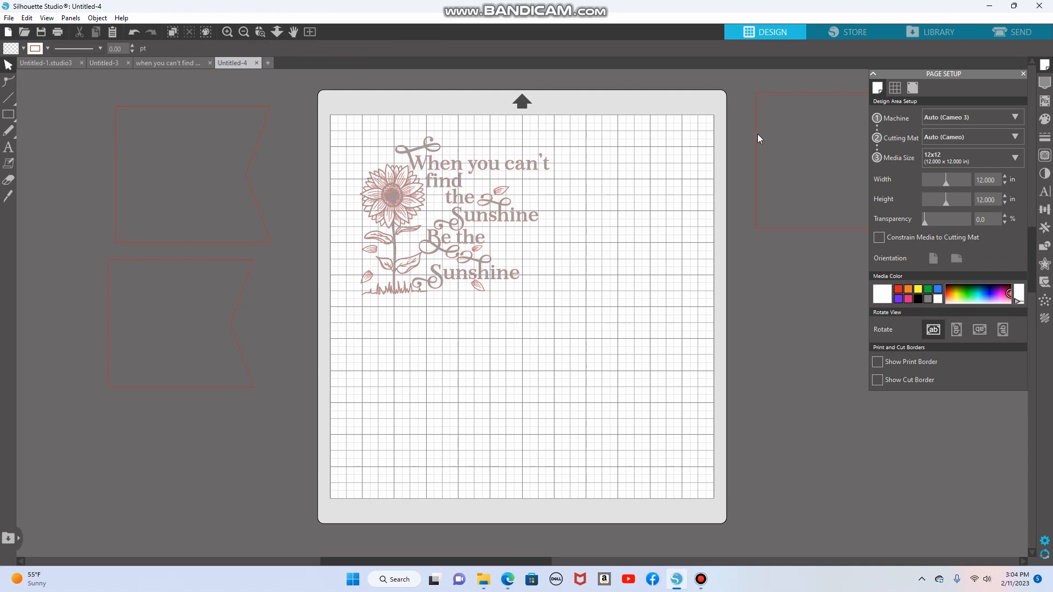
Fill the sunshine quote design with brown (hex 87603E).
{"action": "left_click", "coordinate": [502, 216]}
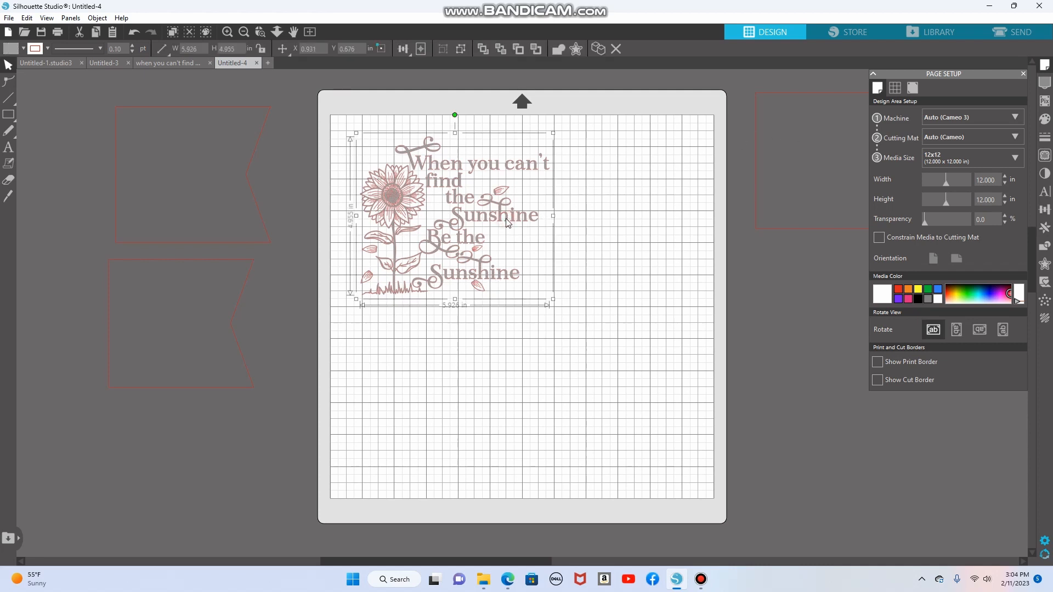
{"action": "left_click", "coordinate": [1045, 120]}
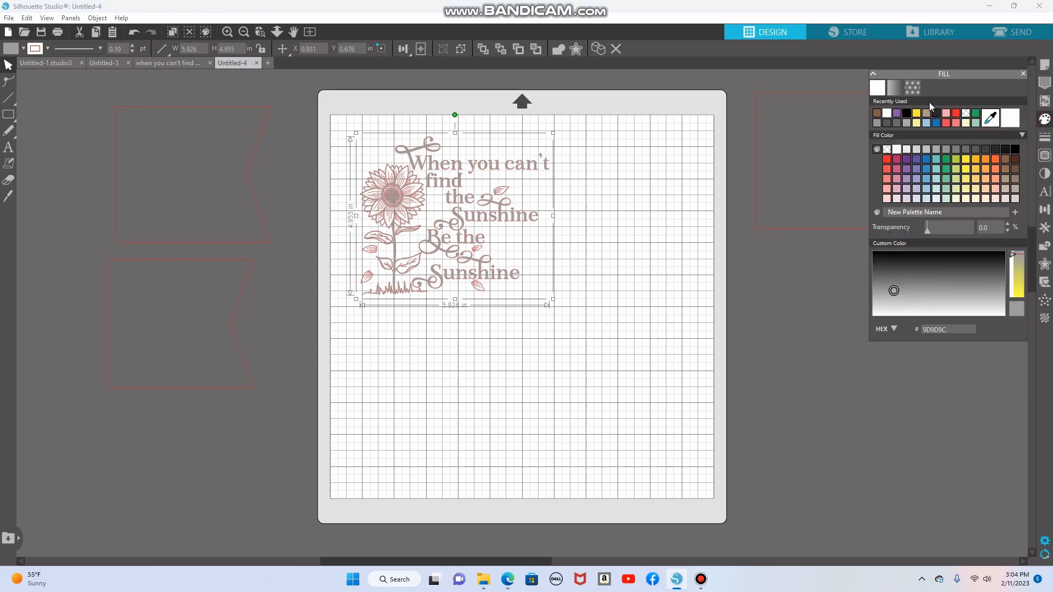
{"action": "left_click", "coordinate": [878, 114]}
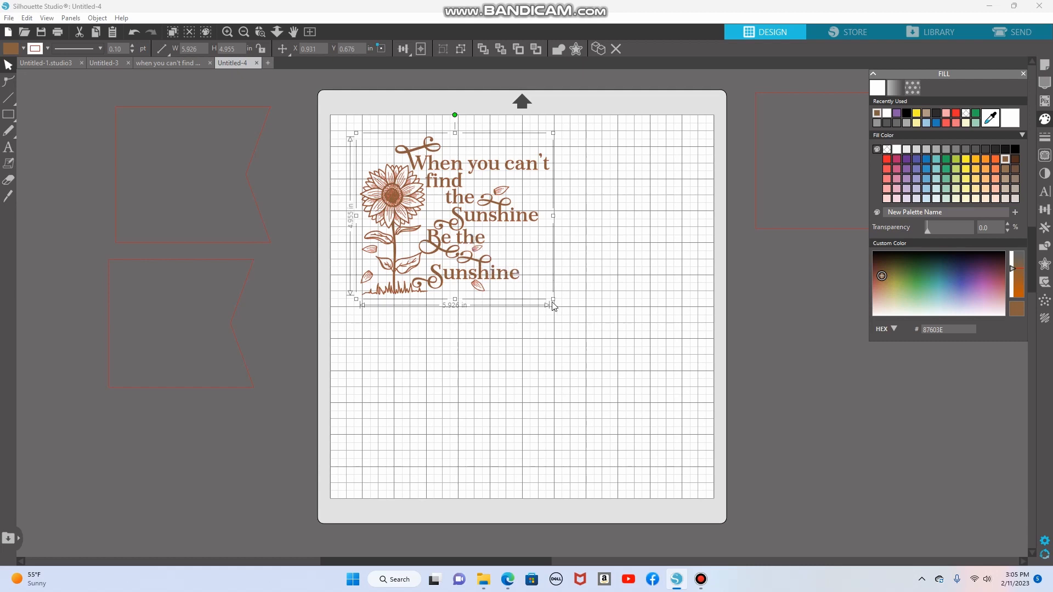
Resize the sunshine quote to 3.5 in wide with its aspect ratio locked and reposition it slightly lower on the mat.
{"action": "left_click_drag", "start_coordinate": [552, 300], "coordinate": [494, 249]}
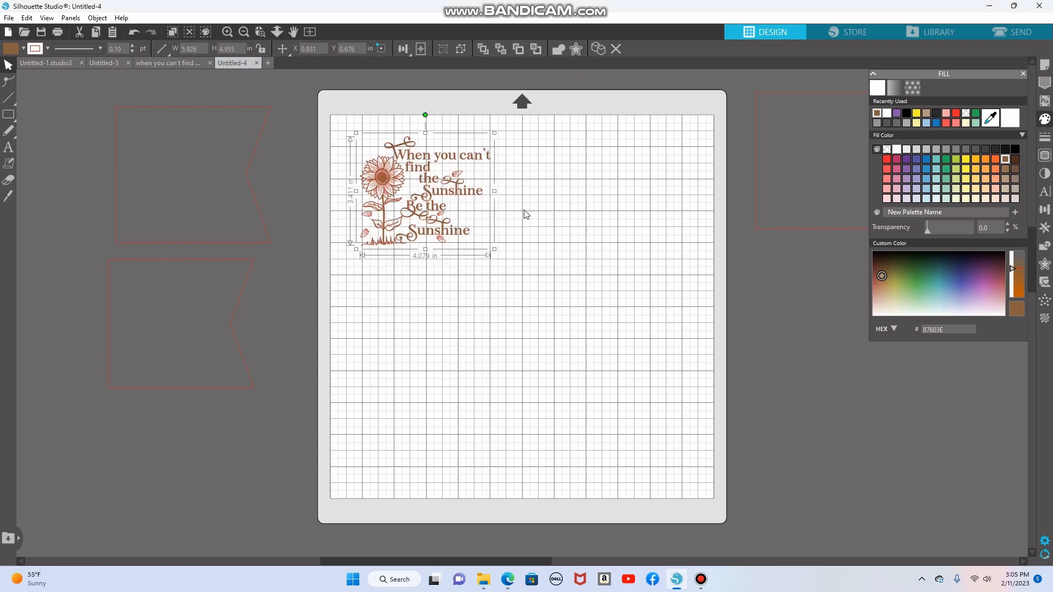
{"action": "left_click", "coordinate": [261, 50]}
{"action": "double_click", "coordinate": [198, 49]}
{"action": "key", "text": "Return"}
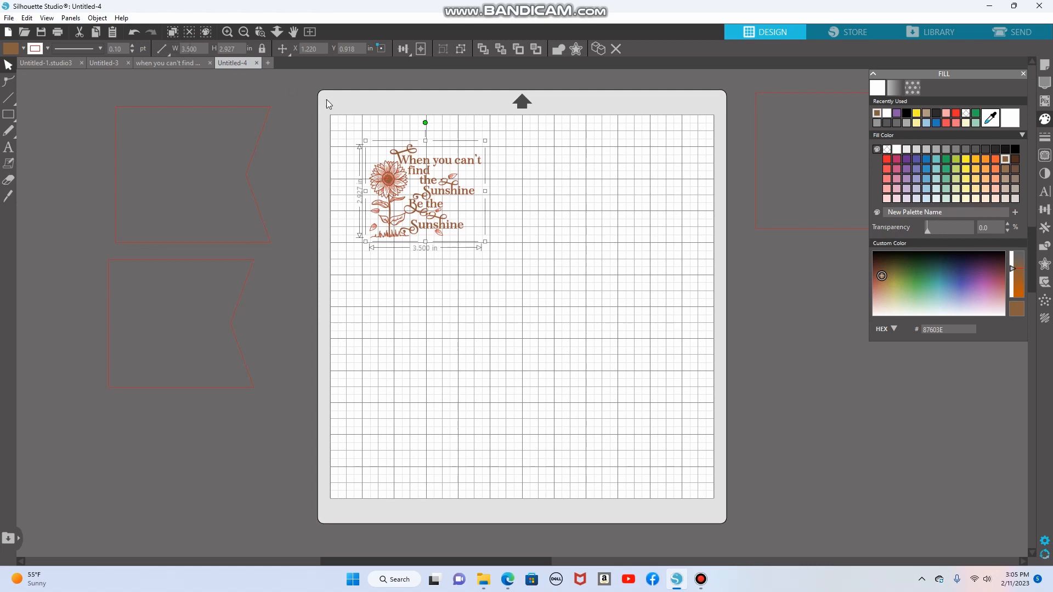
{"action": "left_click_drag", "start_coordinate": [449, 165], "coordinate": [445, 168]}
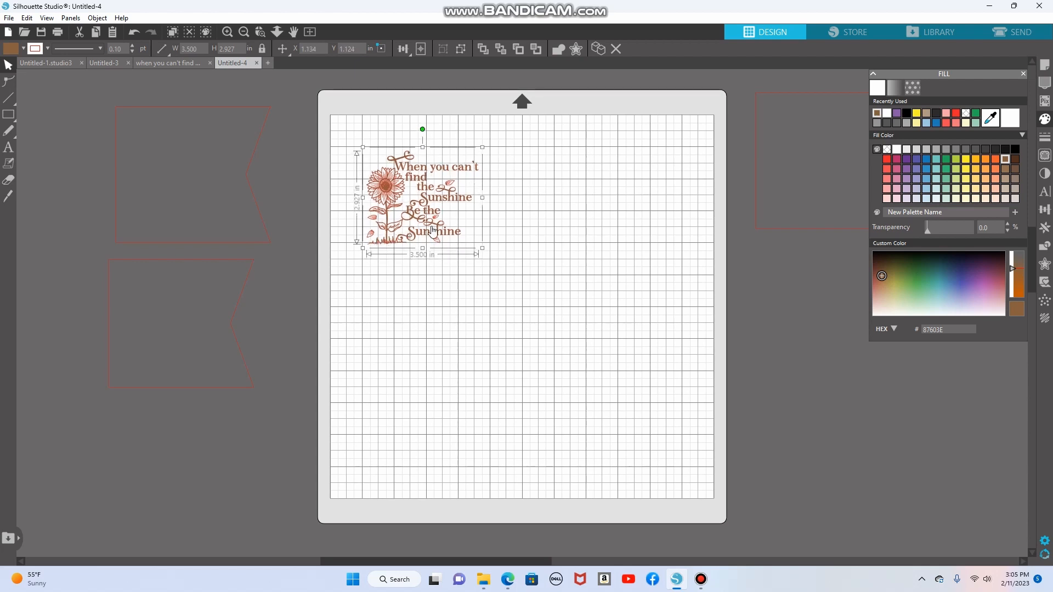
Draw a rectangular frame about 3.8 in wide and 3.16 in high around the sunshine quote.
{"action": "mouse_move", "coordinate": [9, 116]}
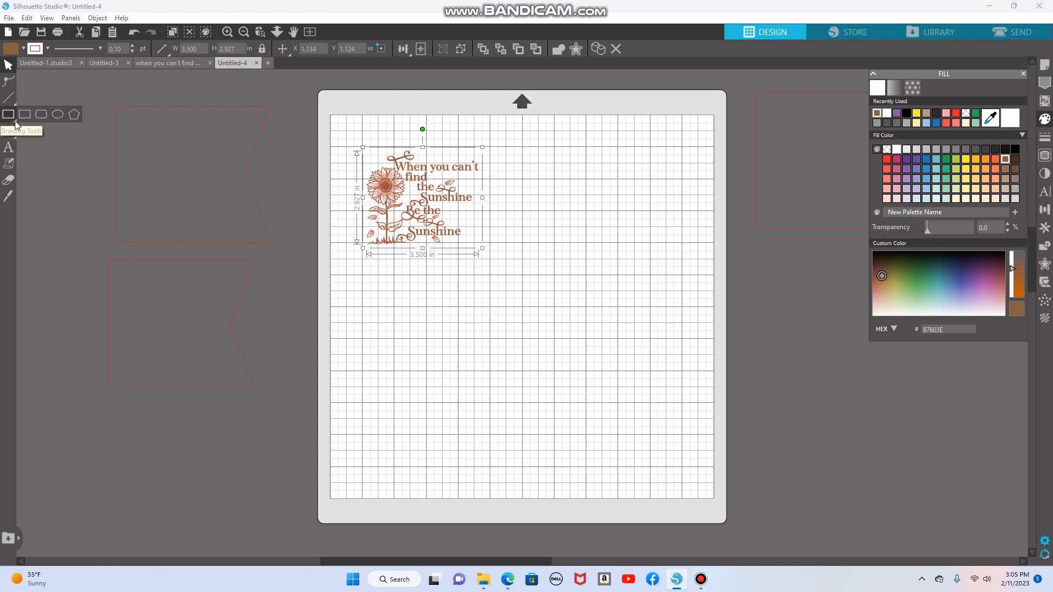
{"action": "left_click", "coordinate": [25, 114]}
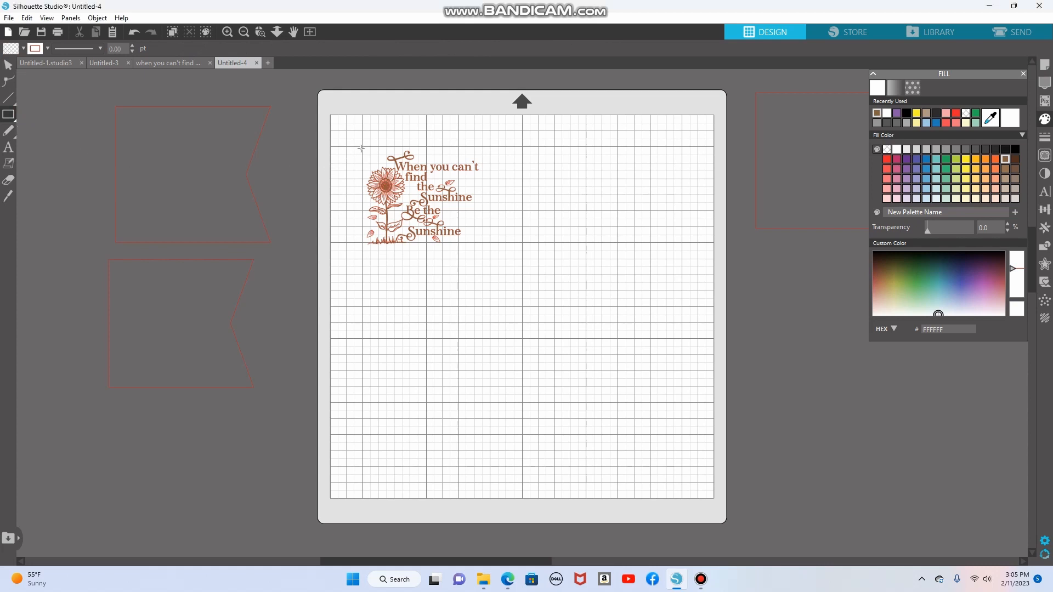
{"action": "left_click_drag", "start_coordinate": [362, 147], "coordinate": [486, 253]}
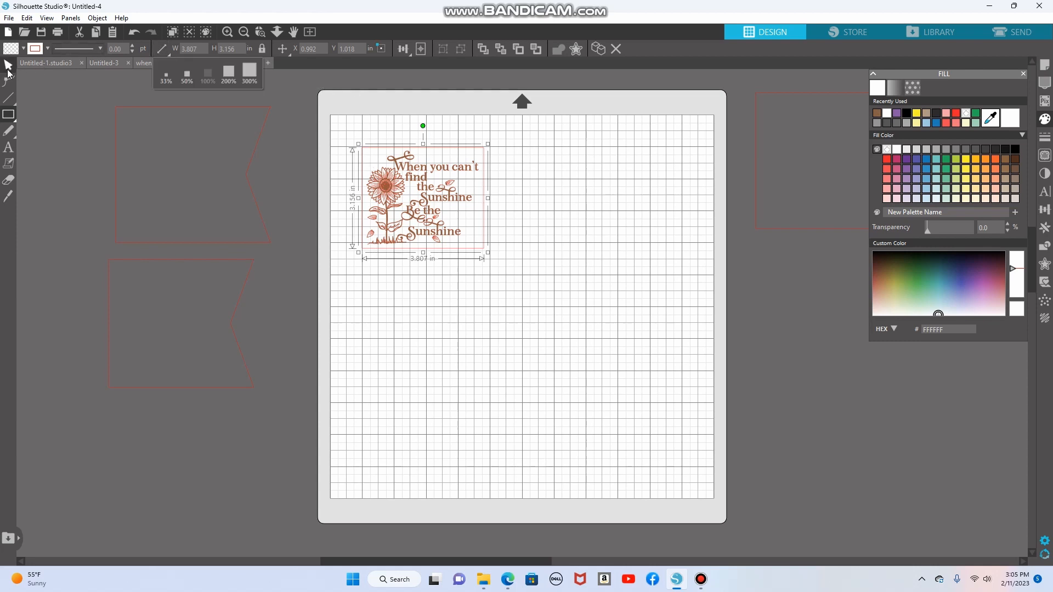
{"action": "left_click", "coordinate": [9, 66]}
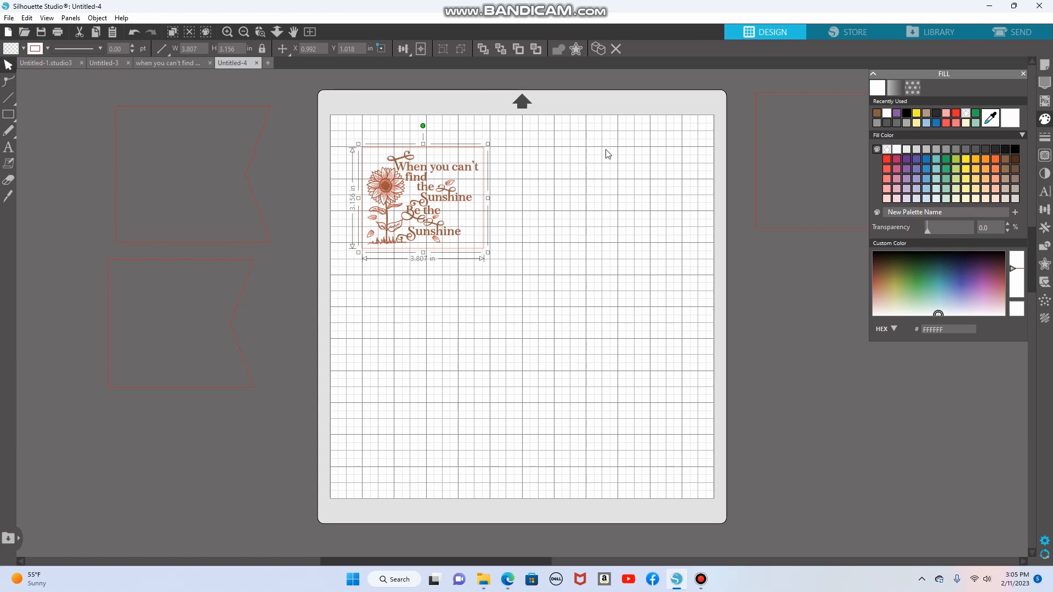
Try grouping the quote with its rectangular frame, and check their cut lines in the send workspace before returning to the design workspace.
{"action": "left_click_drag", "start_coordinate": [518, 130], "coordinate": [344, 271]}
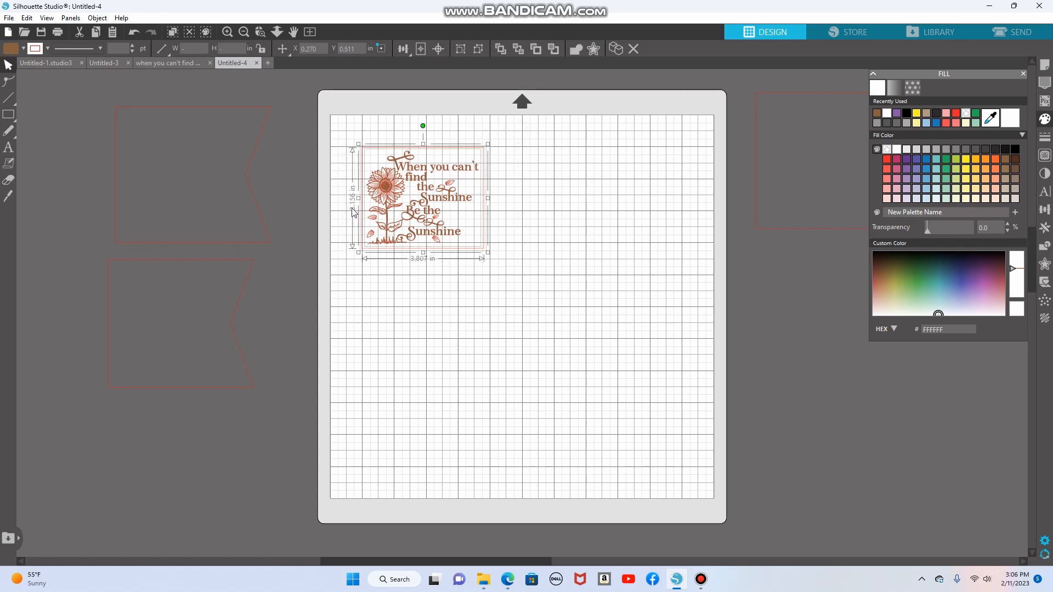
{"action": "left_click", "coordinate": [461, 47]}
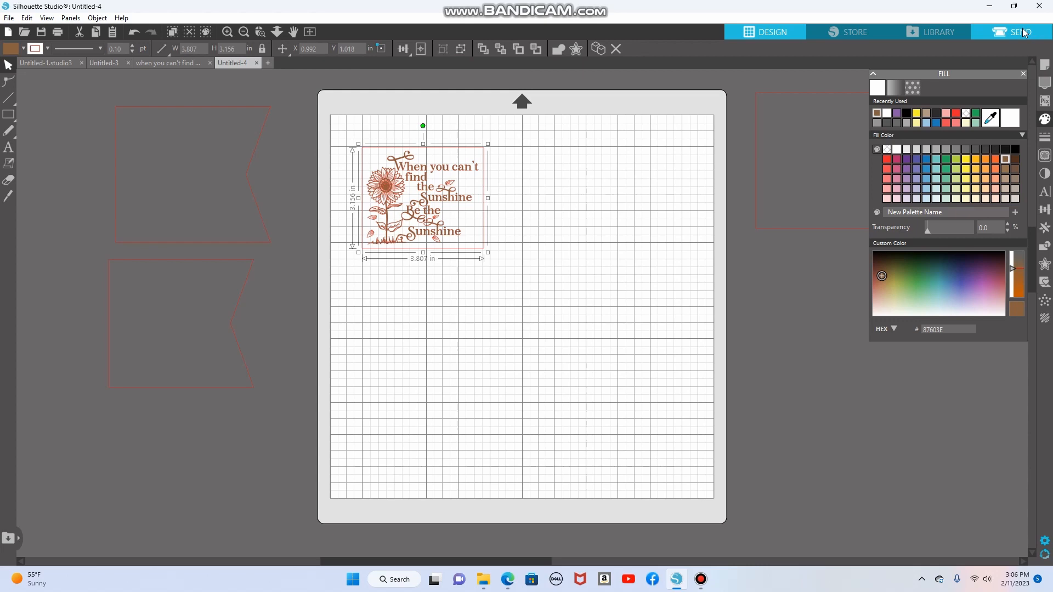
{"action": "left_click", "coordinate": [460, 49]}
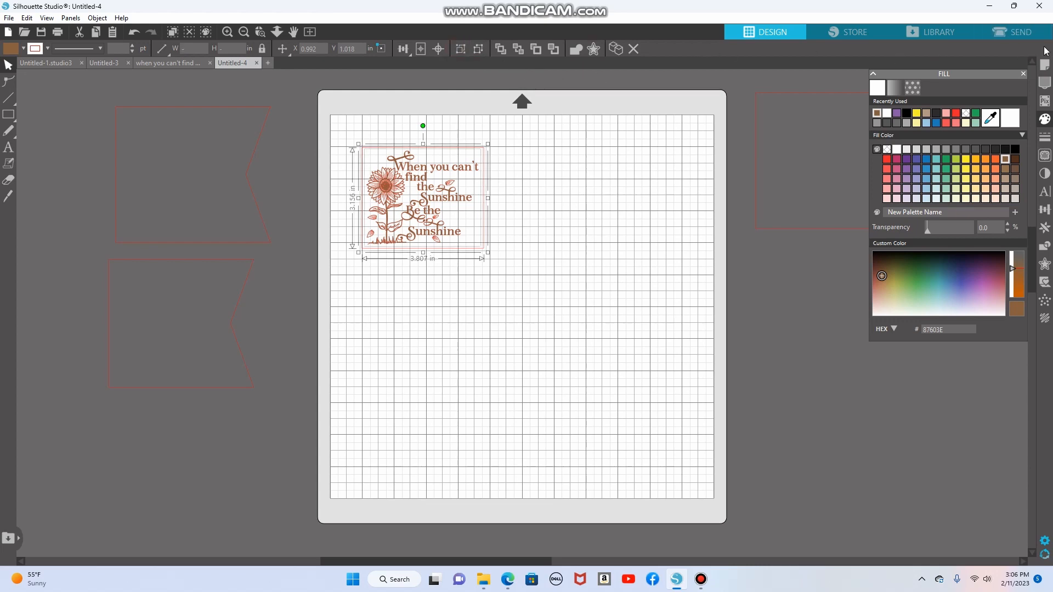
{"action": "left_click", "coordinate": [1021, 29]}
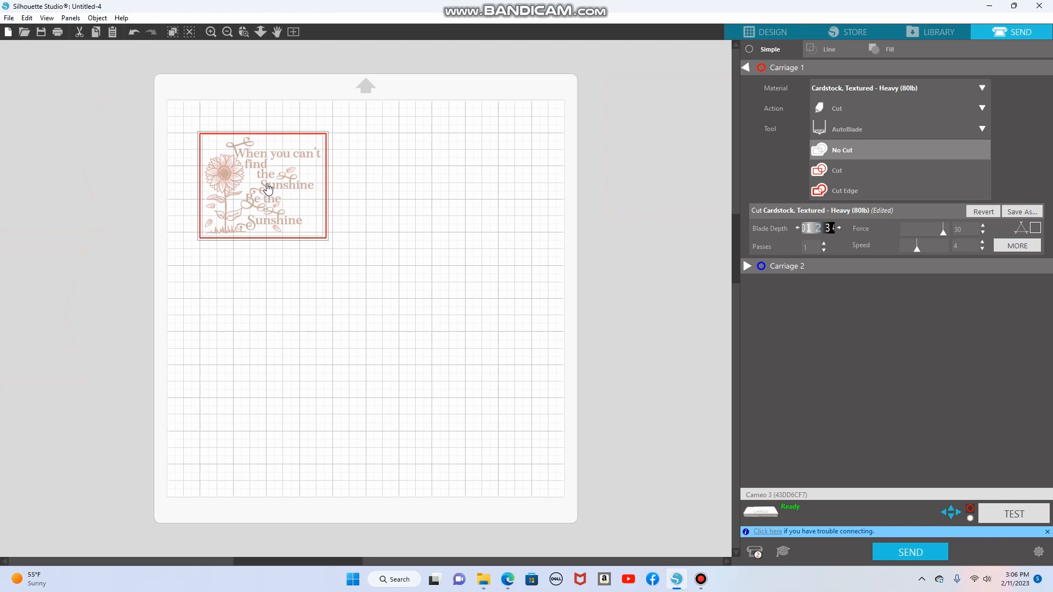
{"action": "left_click_drag", "start_coordinate": [270, 183], "coordinate": [272, 184]}
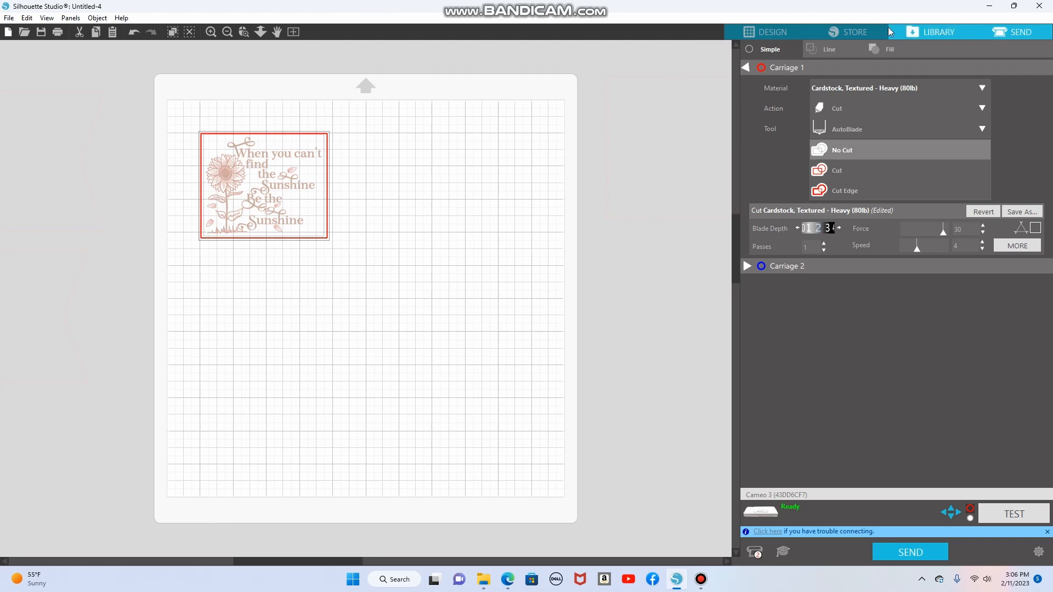
{"action": "left_click", "coordinate": [772, 30]}
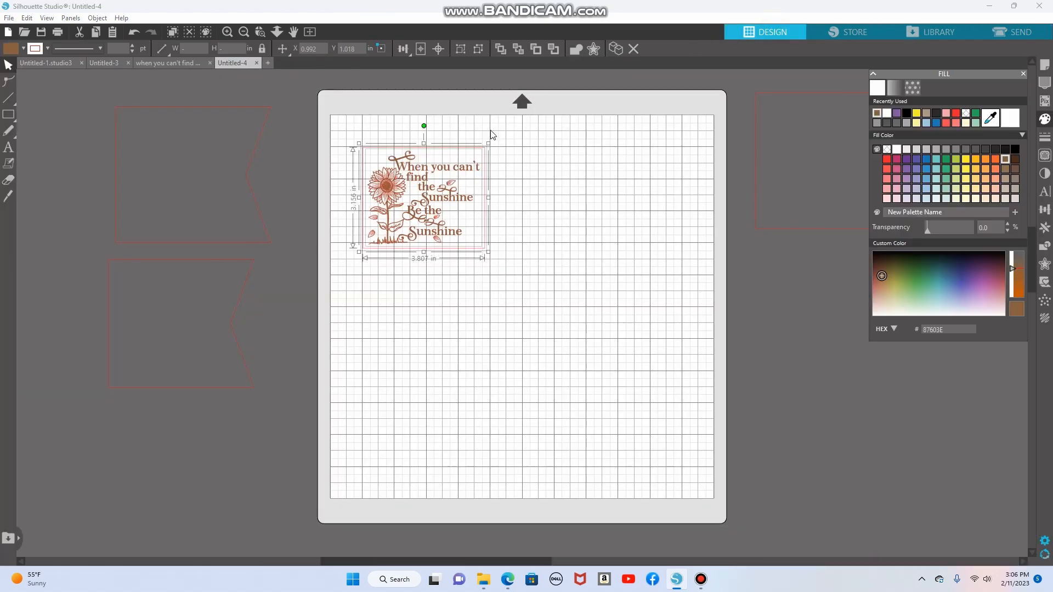
Turn on registration marks and move the framed quote down and to the right, clear of the upper left mark.
{"action": "left_click_drag", "start_coordinate": [488, 164], "coordinate": [486, 180]}
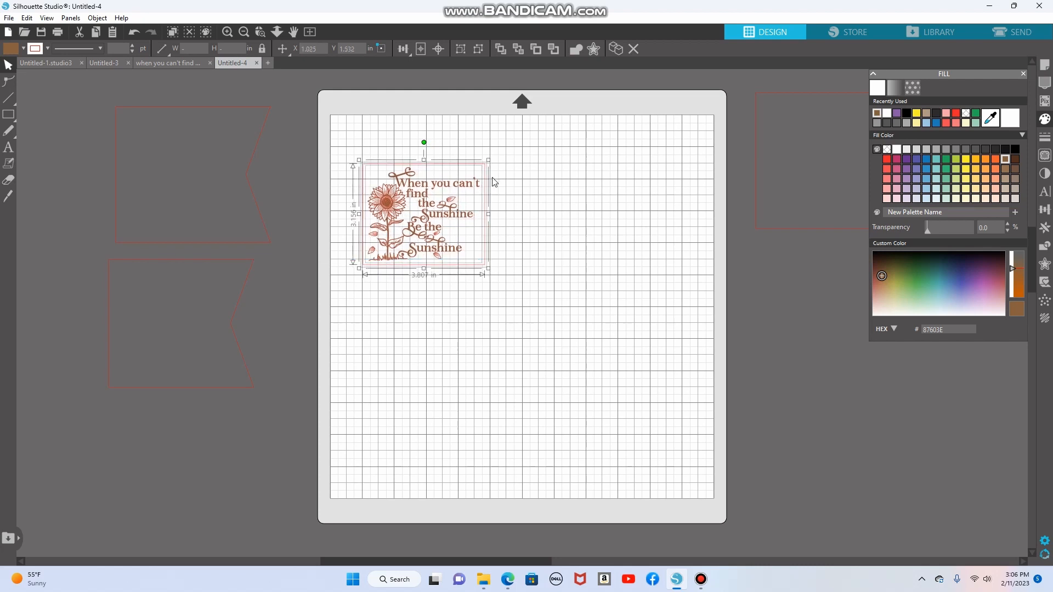
{"action": "left_click", "coordinate": [1044, 66]}
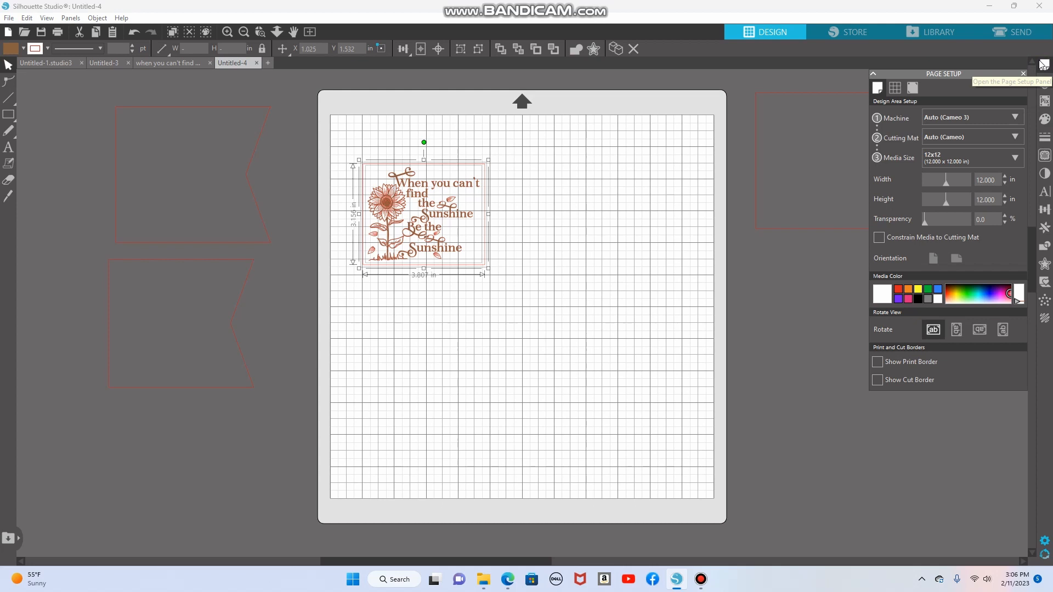
{"action": "left_click", "coordinate": [914, 87]}
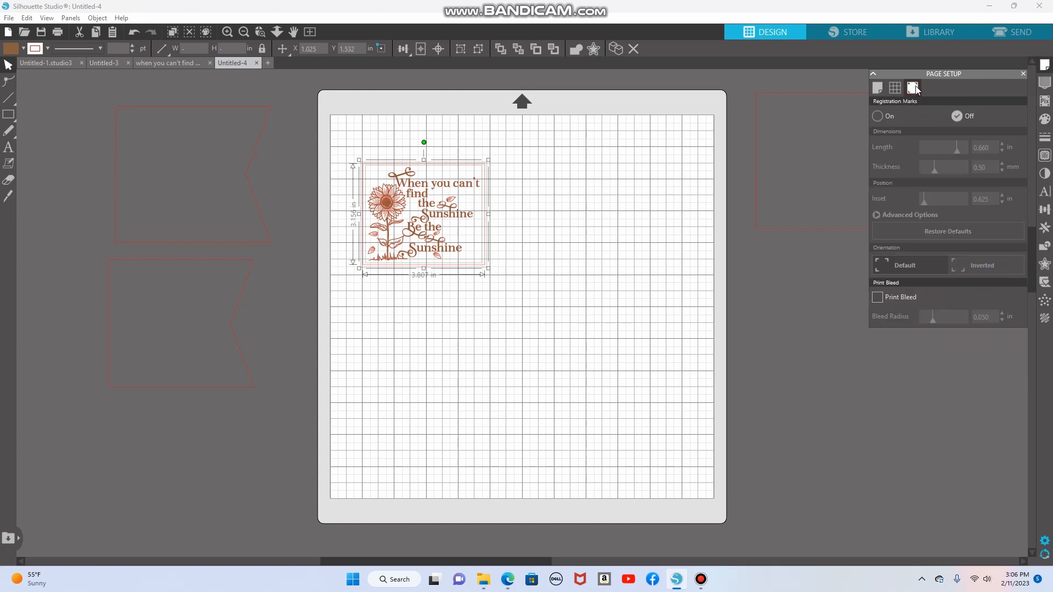
{"action": "left_click", "coordinate": [878, 116]}
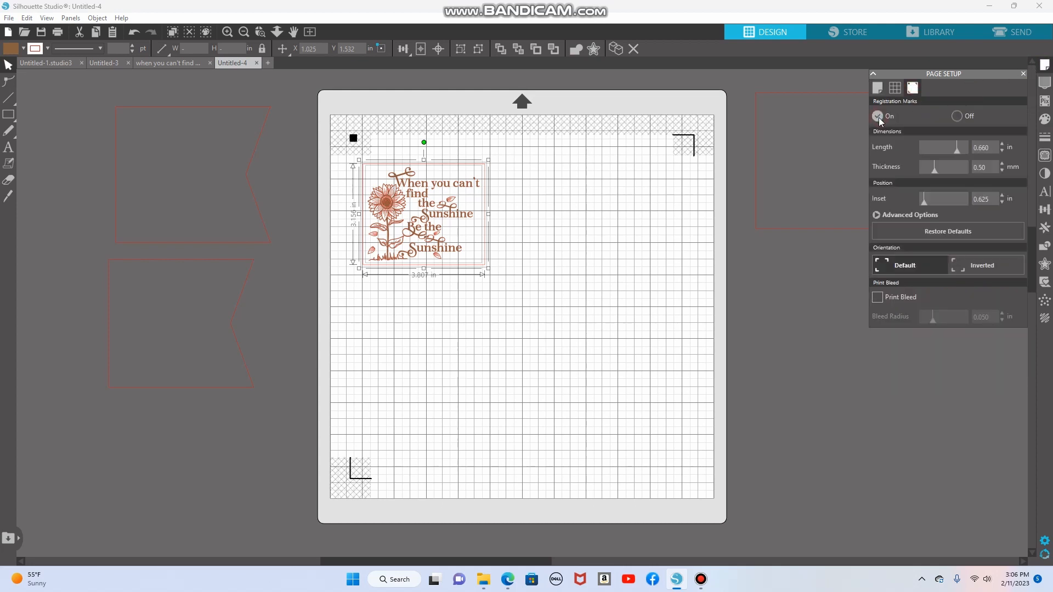
{"action": "left_click_drag", "start_coordinate": [473, 181], "coordinate": [499, 188]}
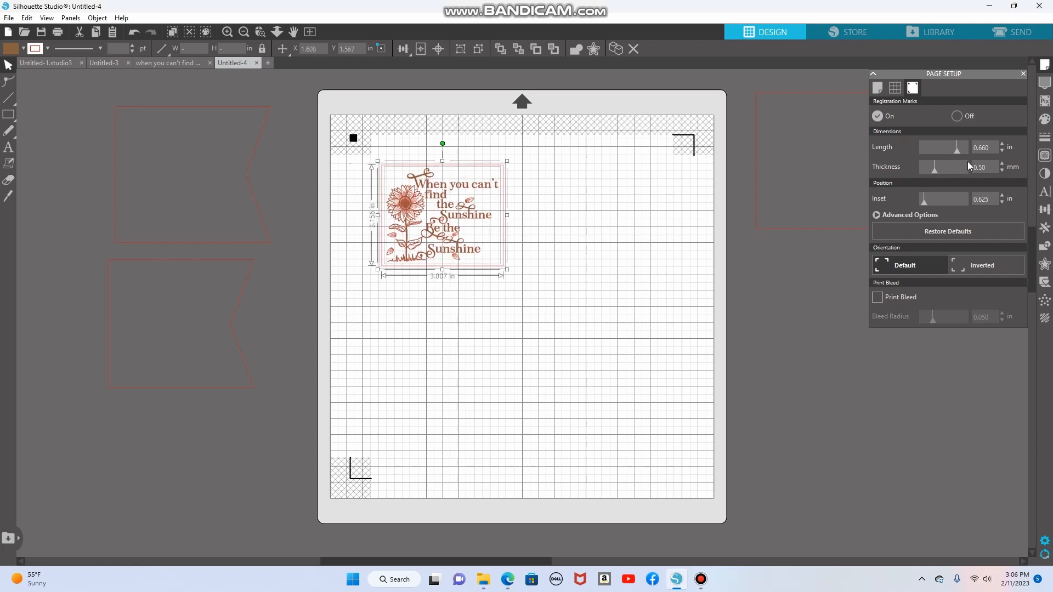
Set the page size to 8.5 in wide by 11 in high.
{"action": "left_click", "coordinate": [877, 88]}
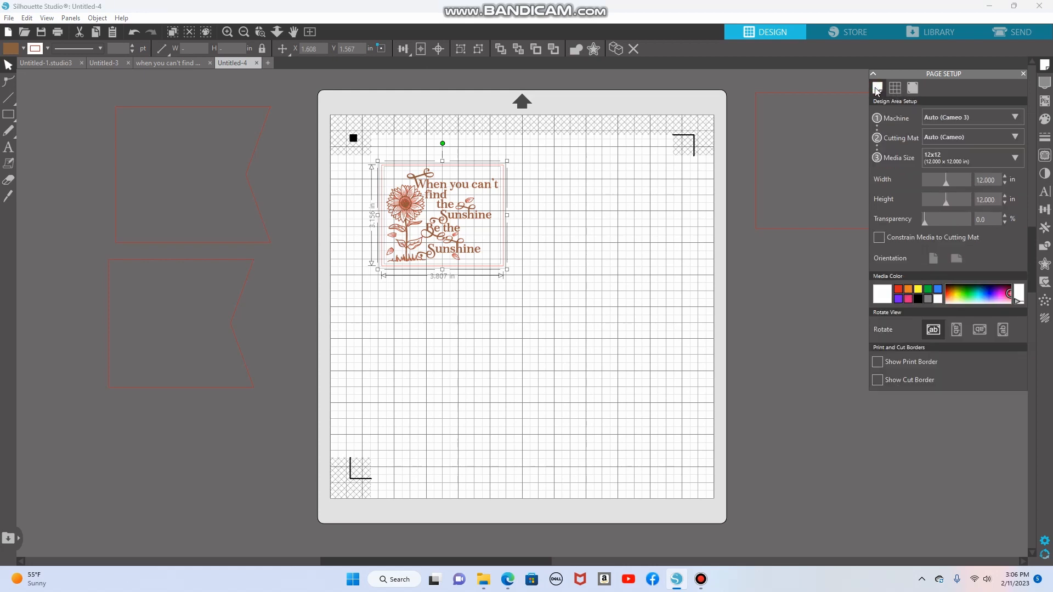
{"action": "left_click_drag", "start_coordinate": [995, 180], "coordinate": [957, 178]}
{"action": "type", "text": "8.5"}
{"action": "left_click_drag", "start_coordinate": [999, 200], "coordinate": [956, 198]}
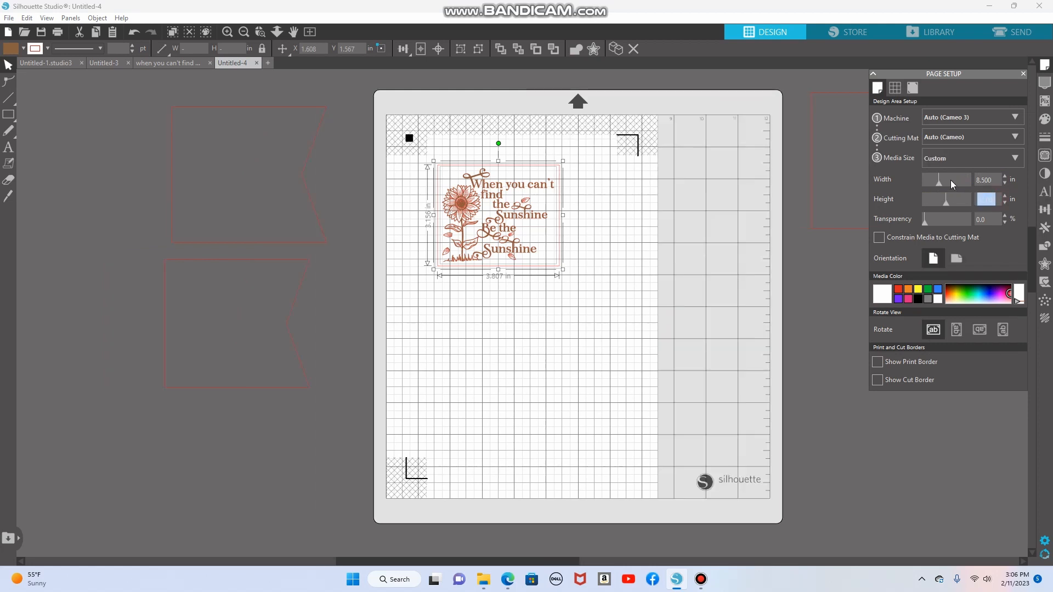
{"action": "type", "text": "11"}
{"action": "key", "text": "Return"}
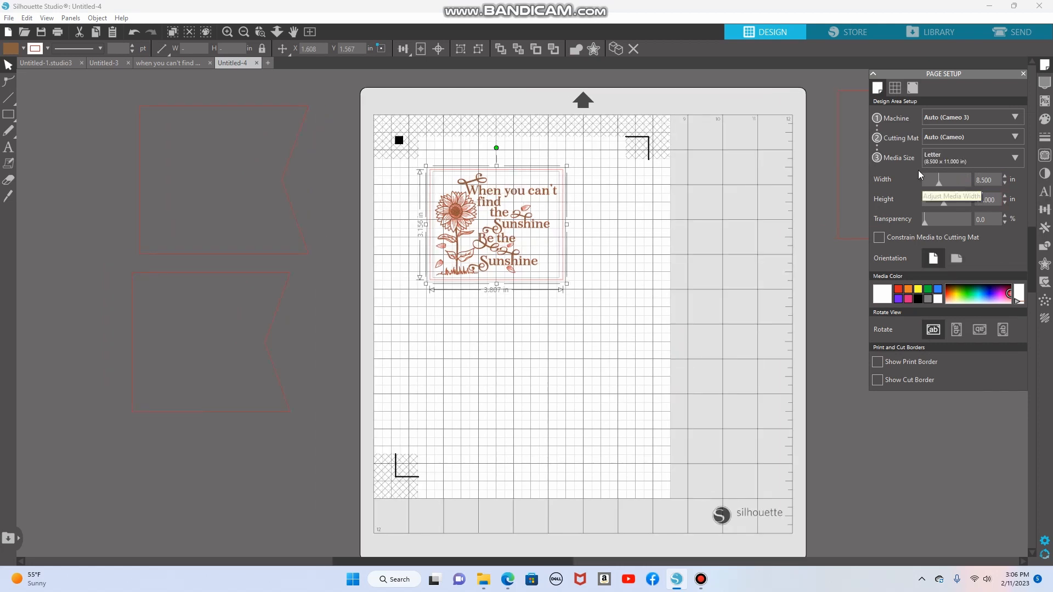
Shift the framed quote slightly up and left, group it with its frame, and place a duplicate directly below the original.
{"action": "left_click_drag", "start_coordinate": [508, 195], "coordinate": [503, 192]}
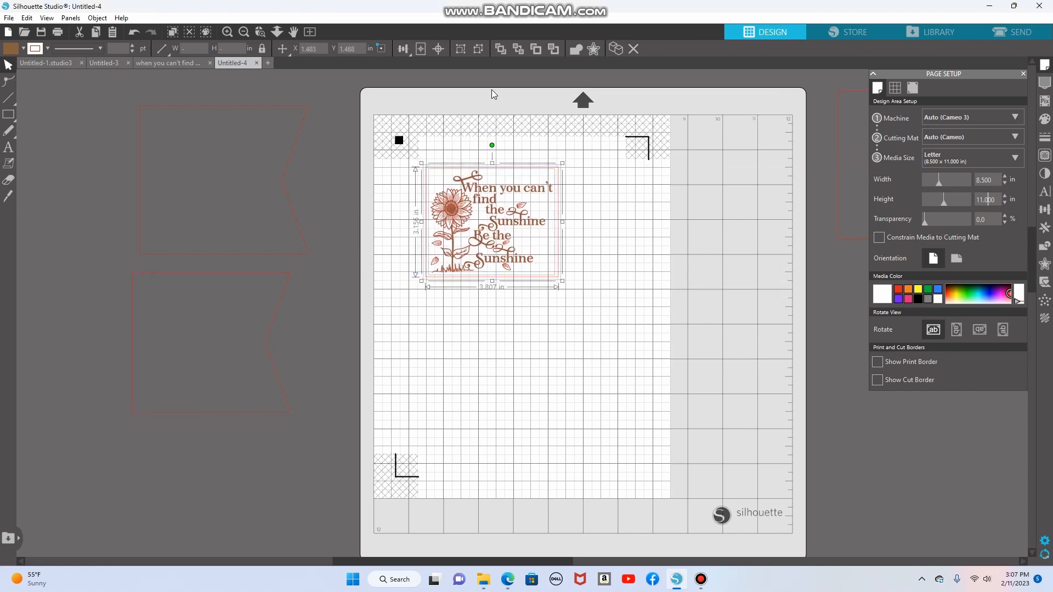
{"action": "left_click", "coordinate": [459, 50]}
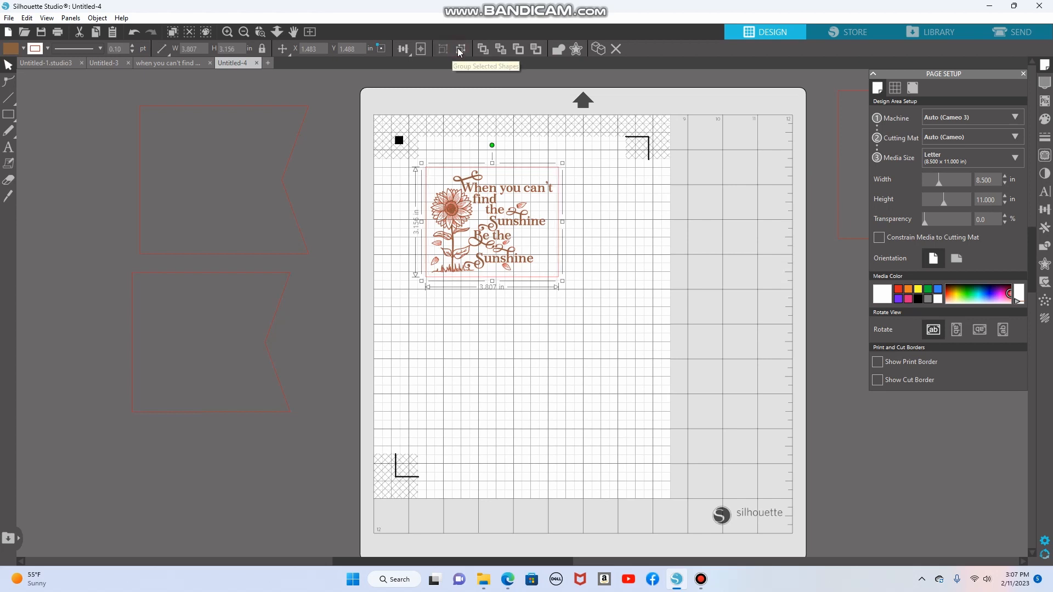
{"action": "left_click", "coordinate": [600, 49]}
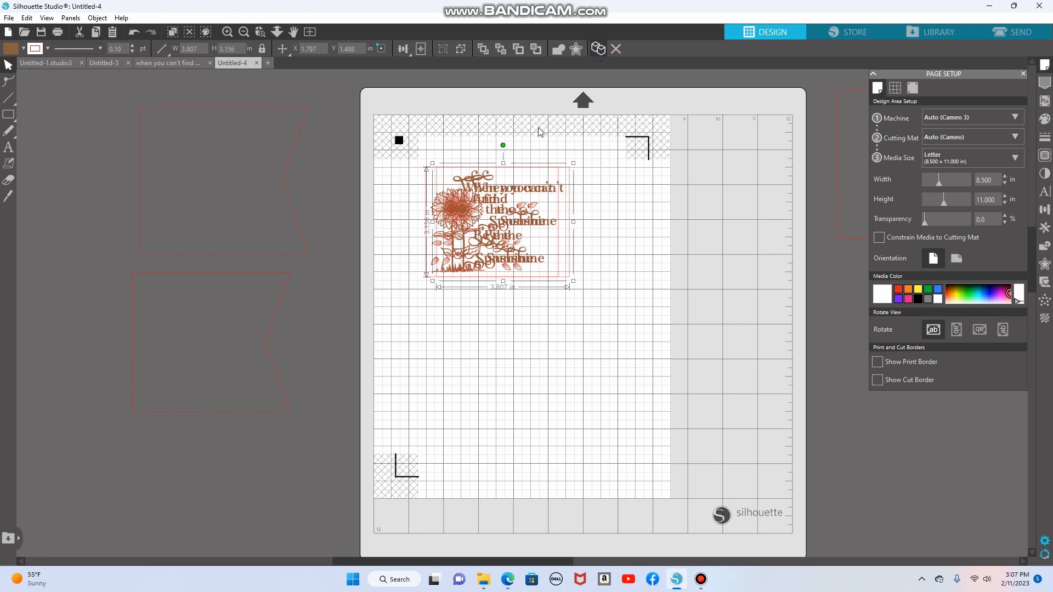
{"action": "left_click_drag", "start_coordinate": [542, 188], "coordinate": [517, 313]}
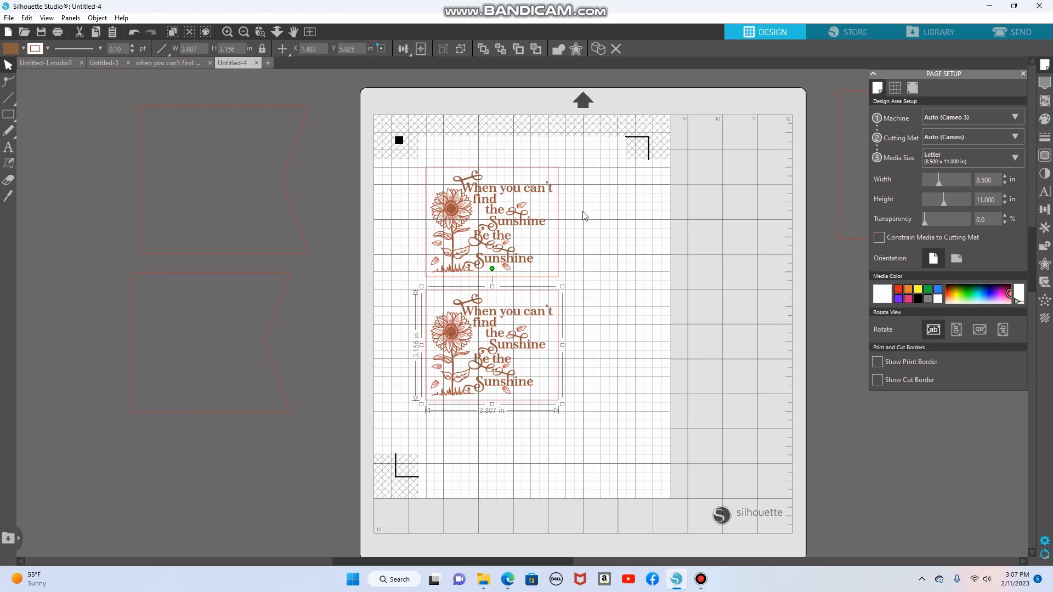